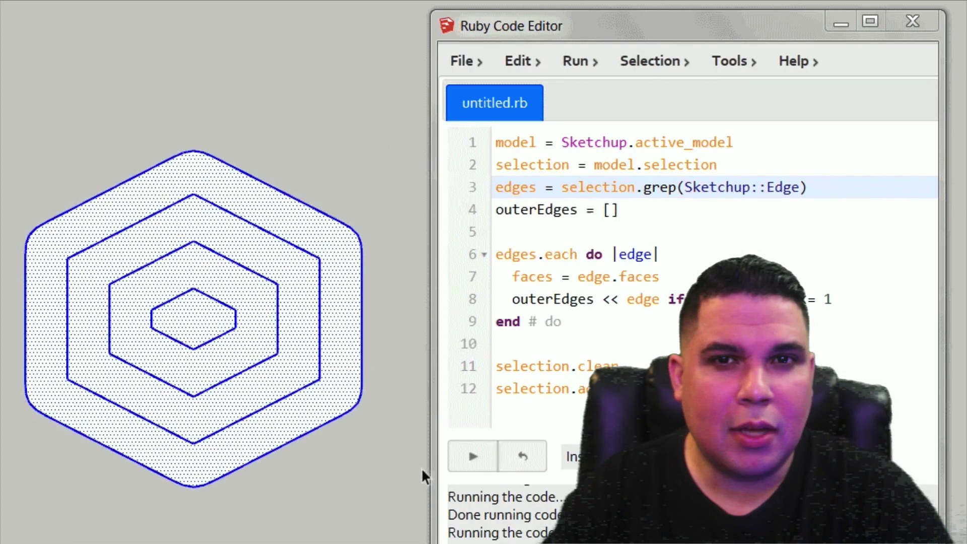
# Step: Run the edge-selection script so only the outermost hexagon's edges stay selected
pyautogui.click(462, 460)
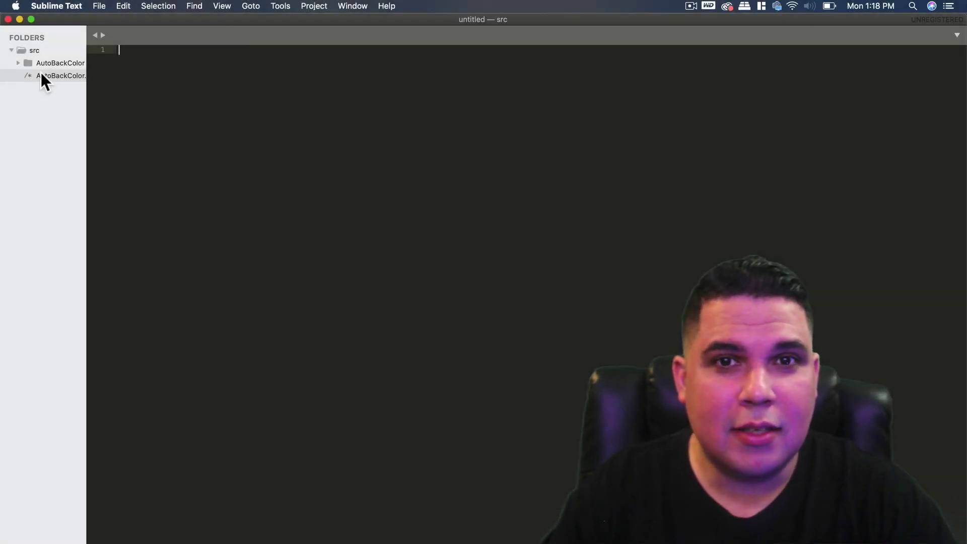
# Step: Open AutoBackColor.rb, then main.rb, load.rb and check.rb from the AutoBackColor folder as tabs
pyautogui.click(41, 74)
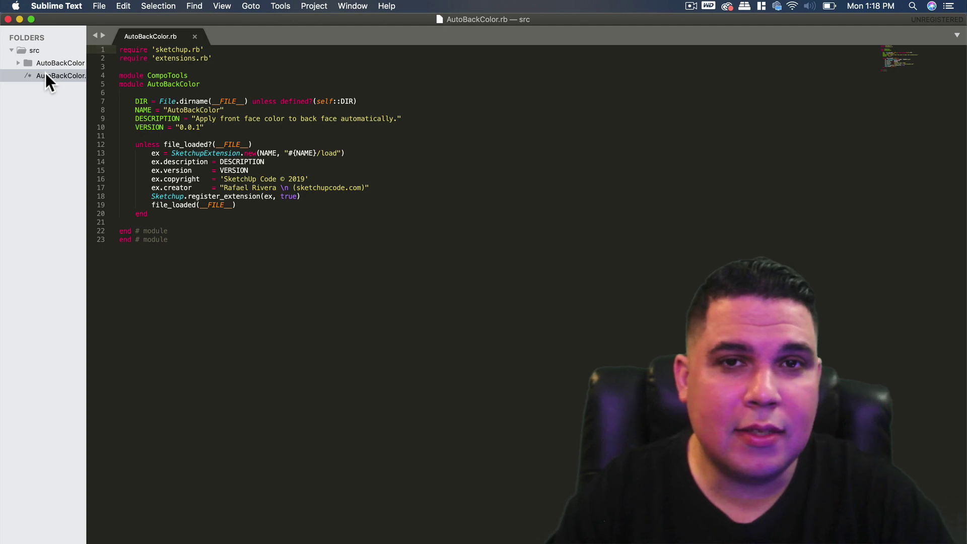
pyautogui.click(18, 62)
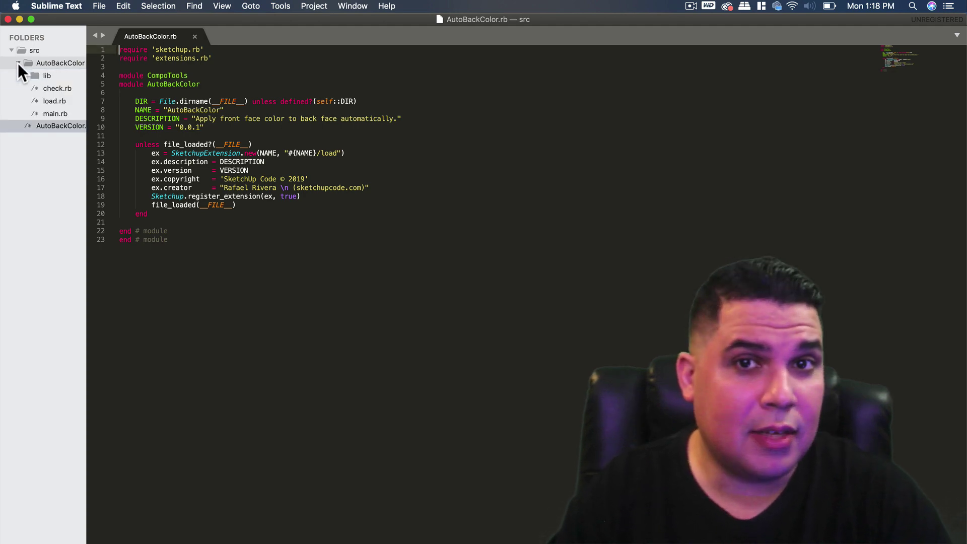
pyautogui.click(50, 114)
pyautogui.click(51, 101)
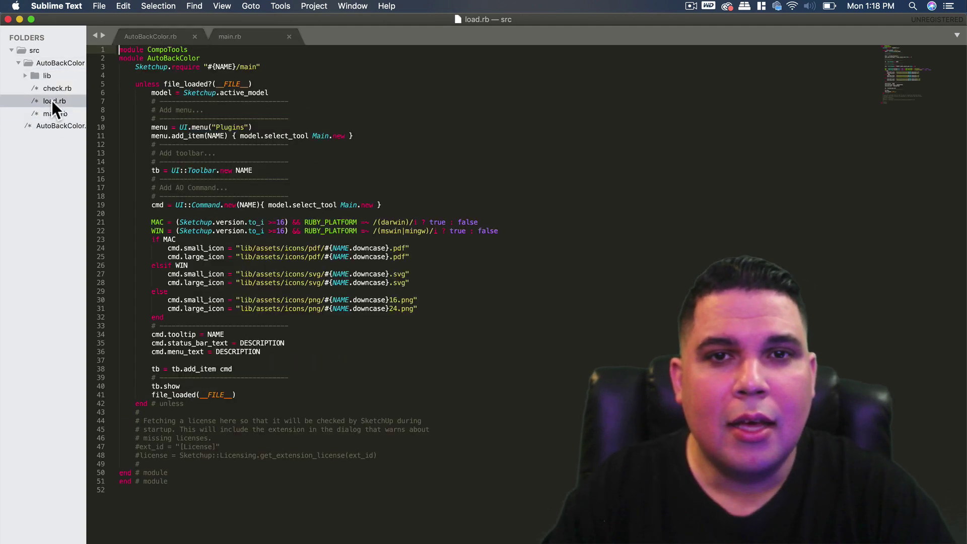
pyautogui.click(50, 89)
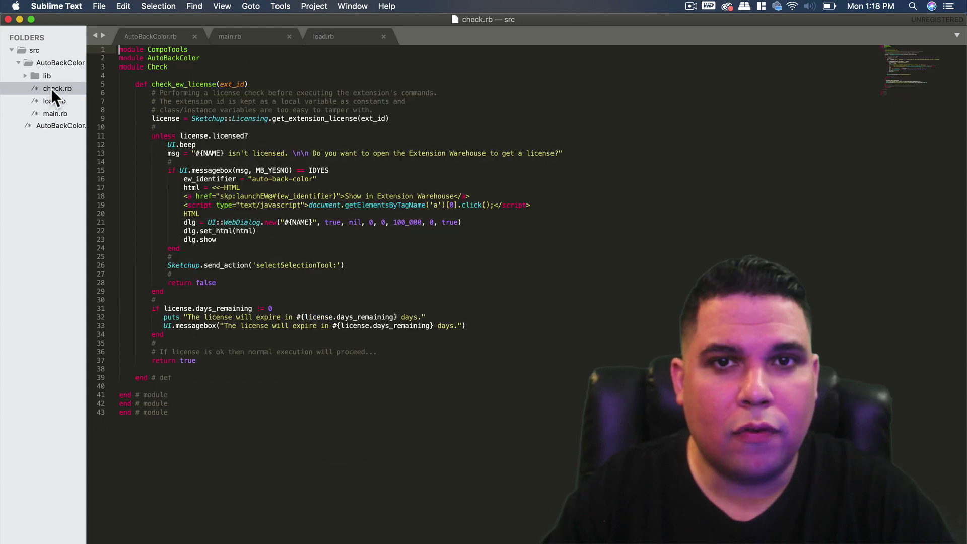
# Step: Review the code in the AutoBackColor.rb, main.rb, load.rb and check.rb tabs, ending on AutoBackColor.rb
pyautogui.click(142, 36)
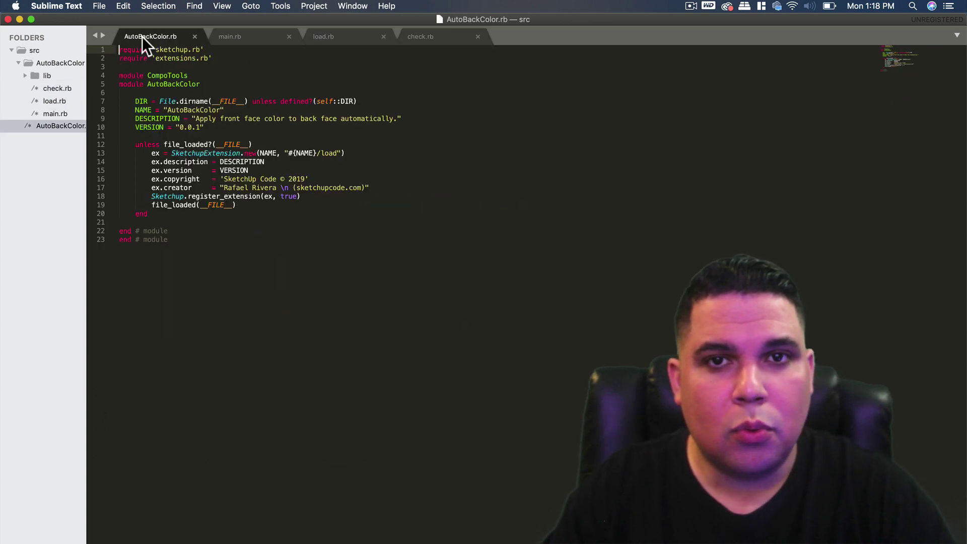
pyautogui.click(236, 35)
pyautogui.click(331, 35)
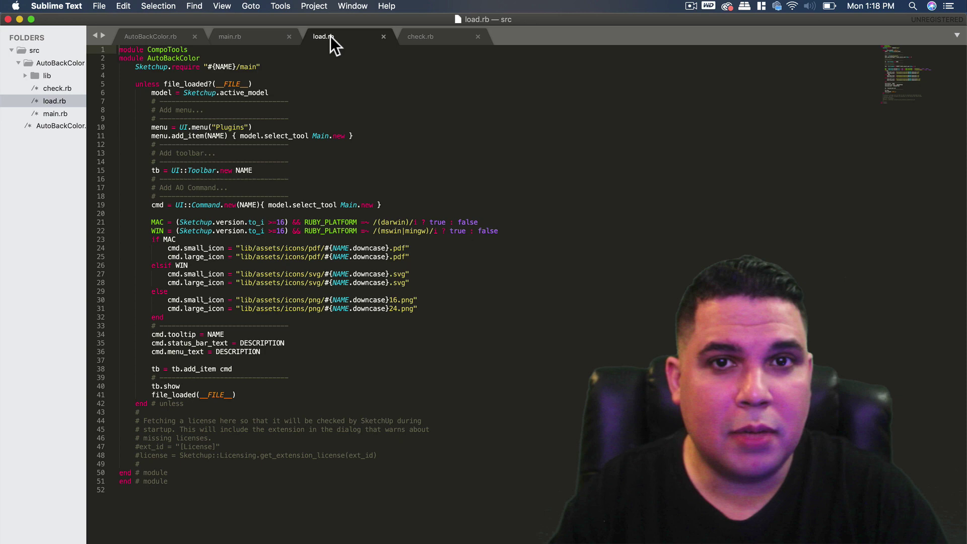
pyautogui.click(423, 37)
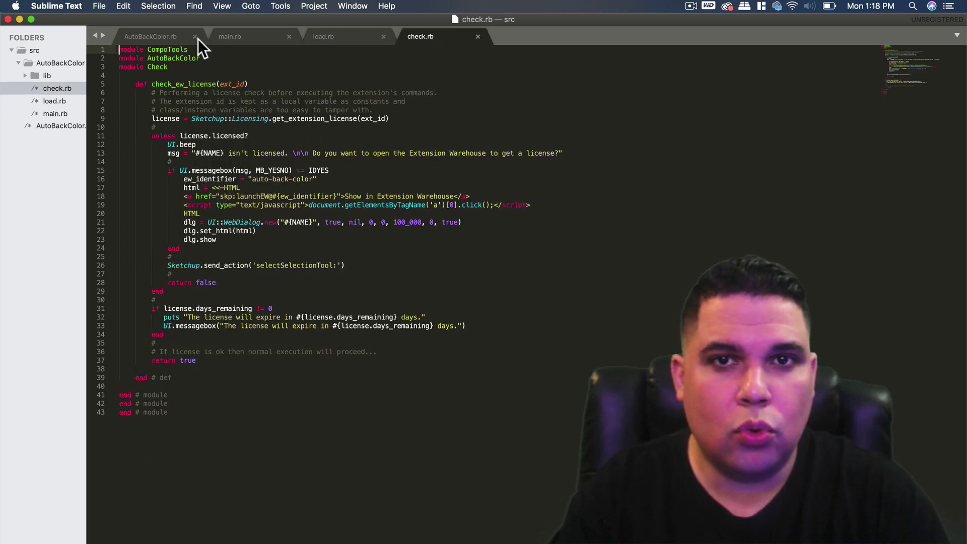
pyautogui.click(168, 38)
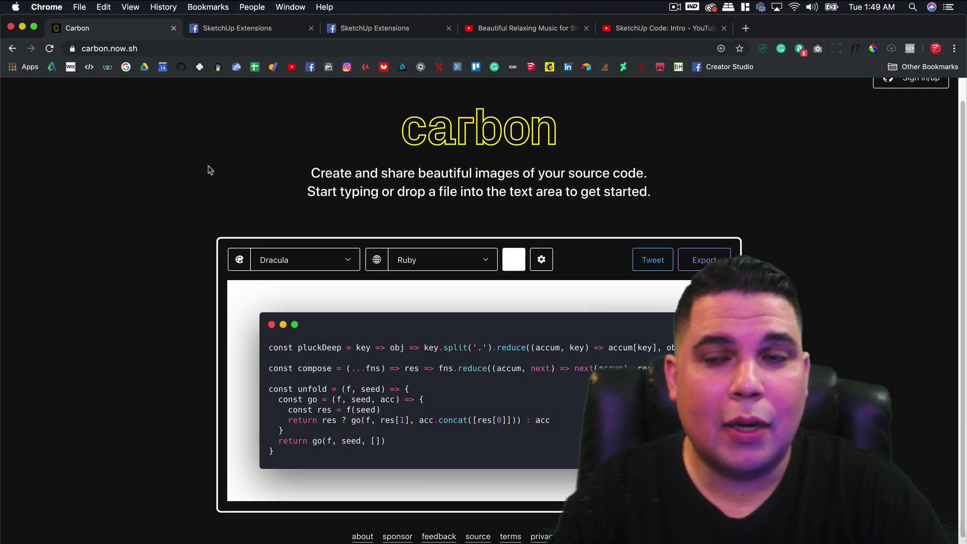
# Step: Replace Carbon's sample with the SketchUp Ruby snippet and apply the Dracula theme after trying Monokai and Base 16 (Light)
pyautogui.moveTo(280, 453); pyautogui.dragTo(246, 341)
pyautogui.write('# Select SketchUp faces and automatically # apply front face material to back faces.  model = Sketchup.active_model faces = model.selection.grep(Sketchup::Face)  faces.each do |face|     material = face.material     face.back_material = material end')
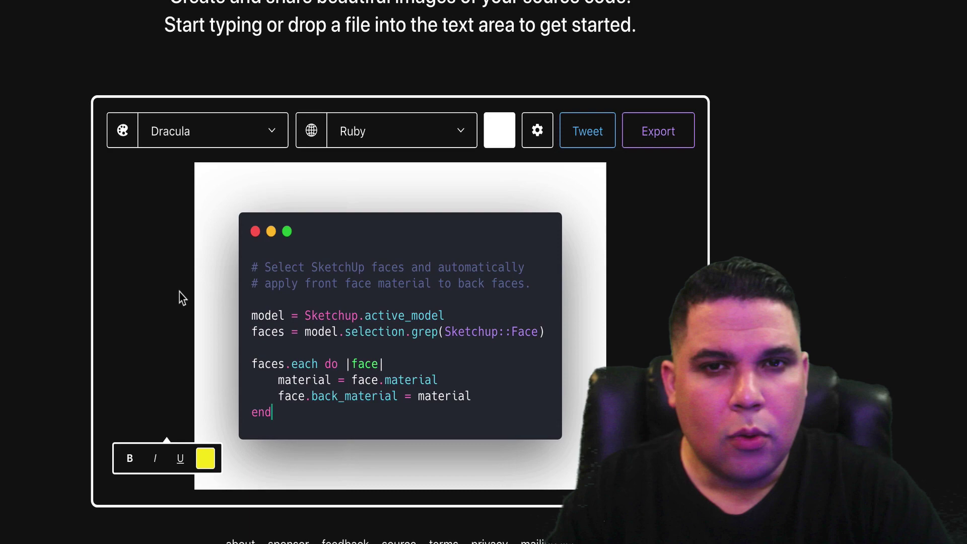
pyautogui.click(145, 95)
pyautogui.scroll(-5, 126, 151)
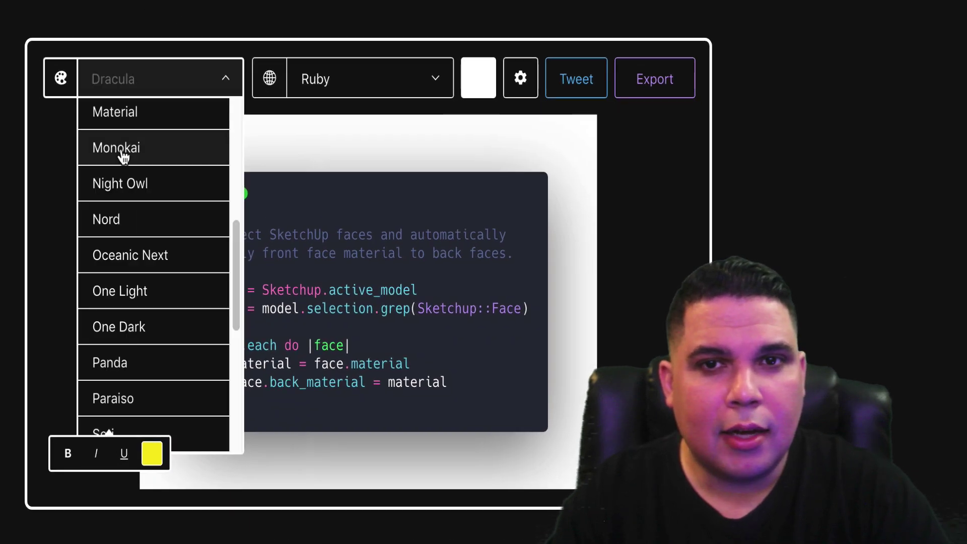
pyautogui.click(123, 155)
pyautogui.click(134, 91)
pyautogui.click(123, 259)
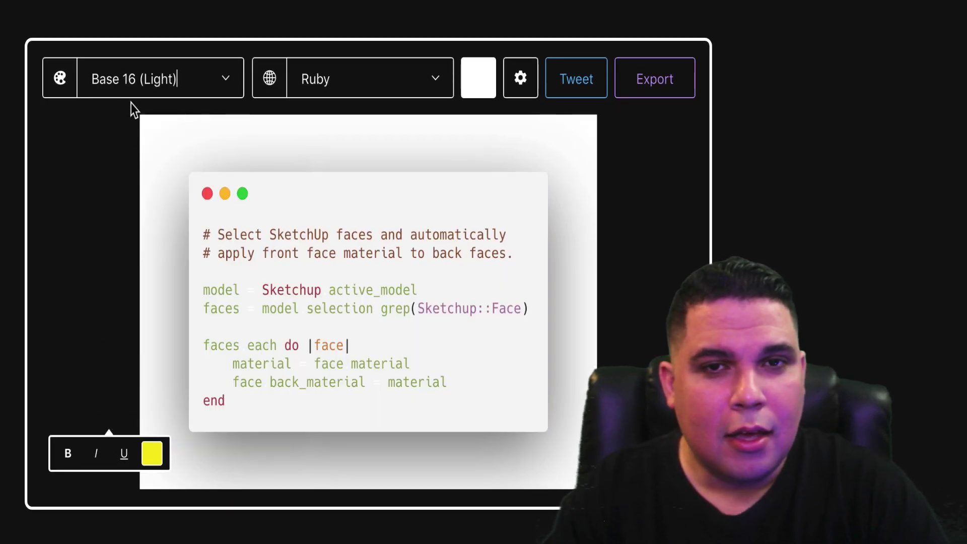
pyautogui.click(132, 79)
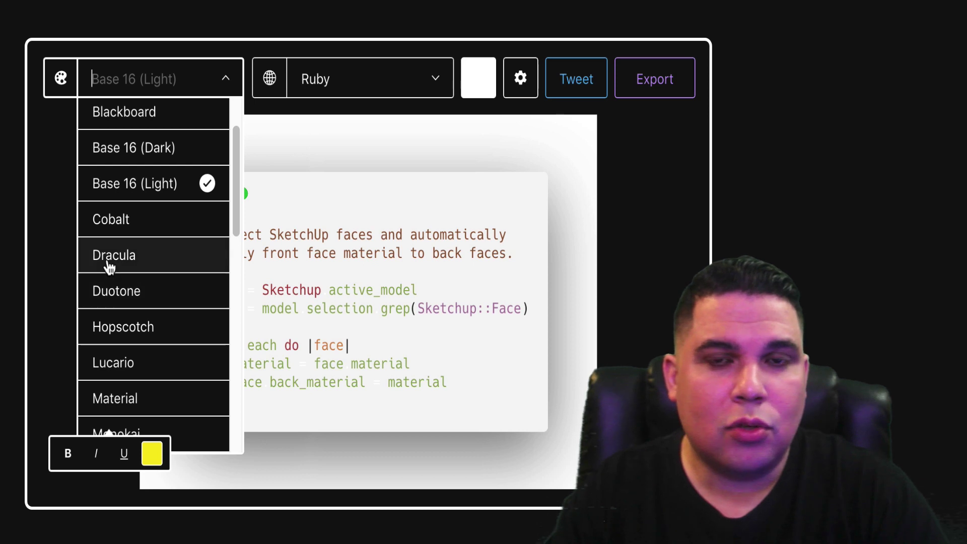
pyautogui.click(109, 258)
# Step: Keep the code language set to Ruby
pyautogui.click(350, 94)
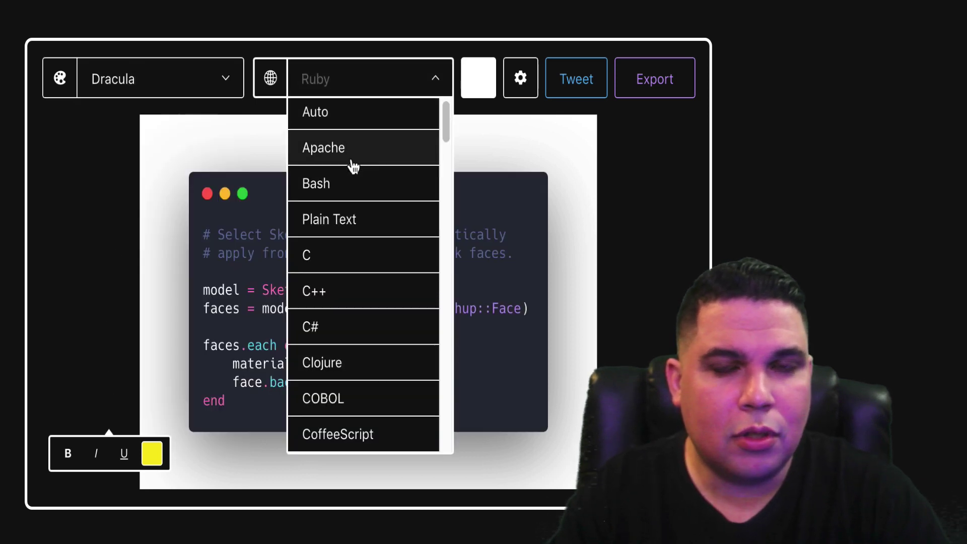
pyautogui.scroll(-5, 351, 197)
pyautogui.scroll(-5, 348, 216)
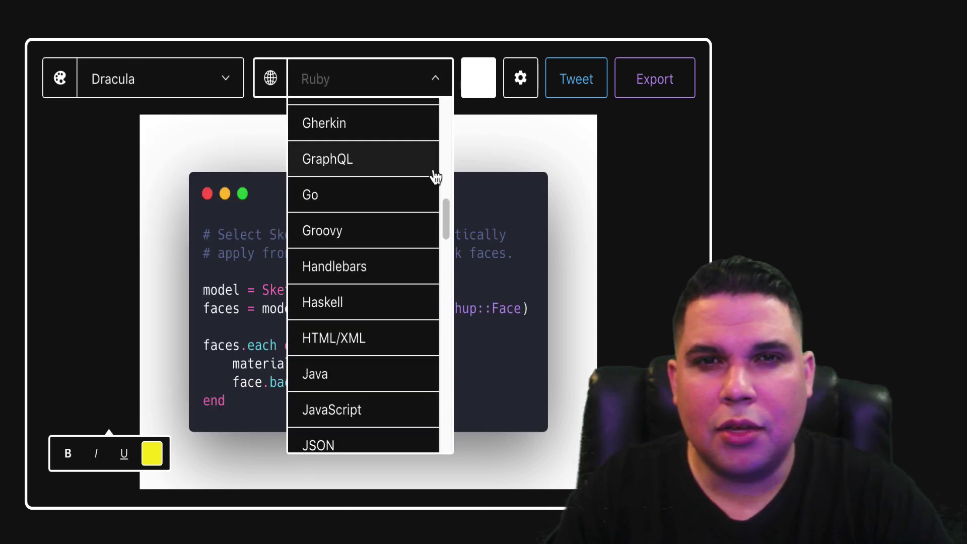
pyautogui.click(480, 154)
# Step: Set the image background to pure white and export the code image as PNG
pyautogui.click(472, 81)
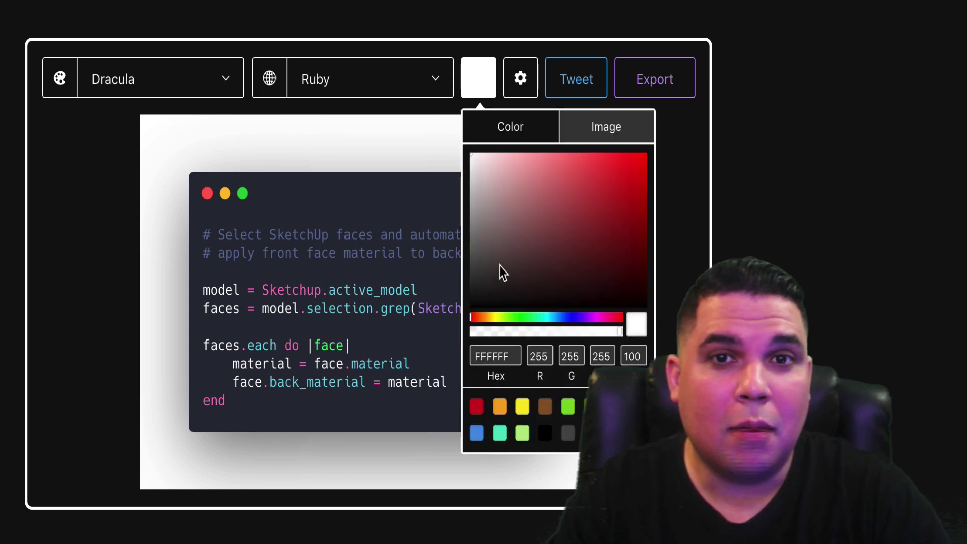
pyautogui.click(502, 268)
pyautogui.moveTo(543, 182)
pyautogui.mouseDown()
pyautogui.moveTo(485, 181)
pyautogui.moveTo(467, 148)
pyautogui.mouseUp()
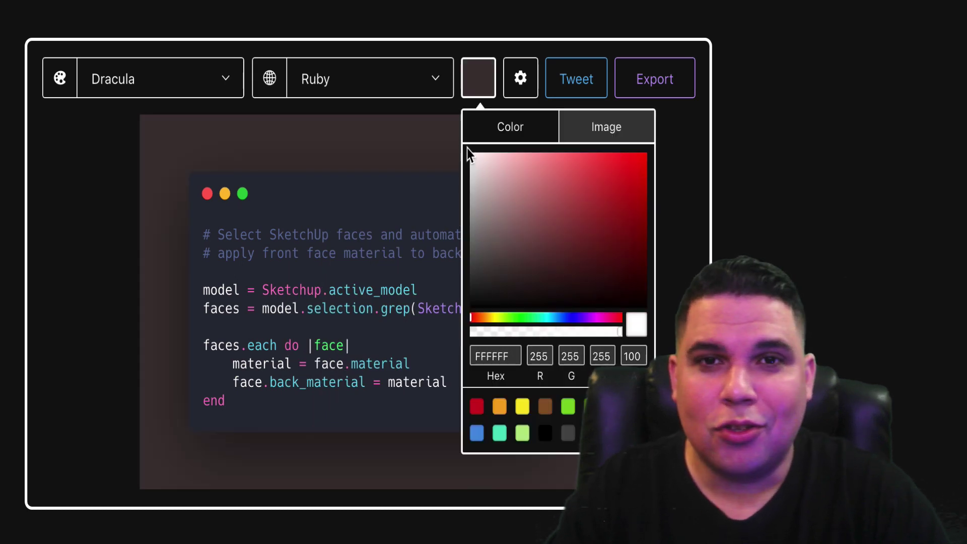
pyautogui.click(658, 198)
pyautogui.click(636, 90)
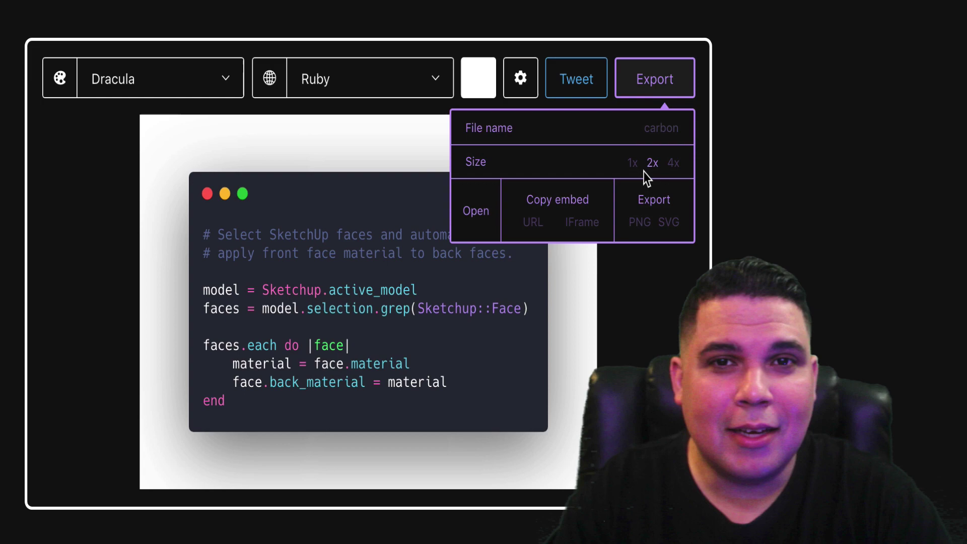
pyautogui.click(642, 224)
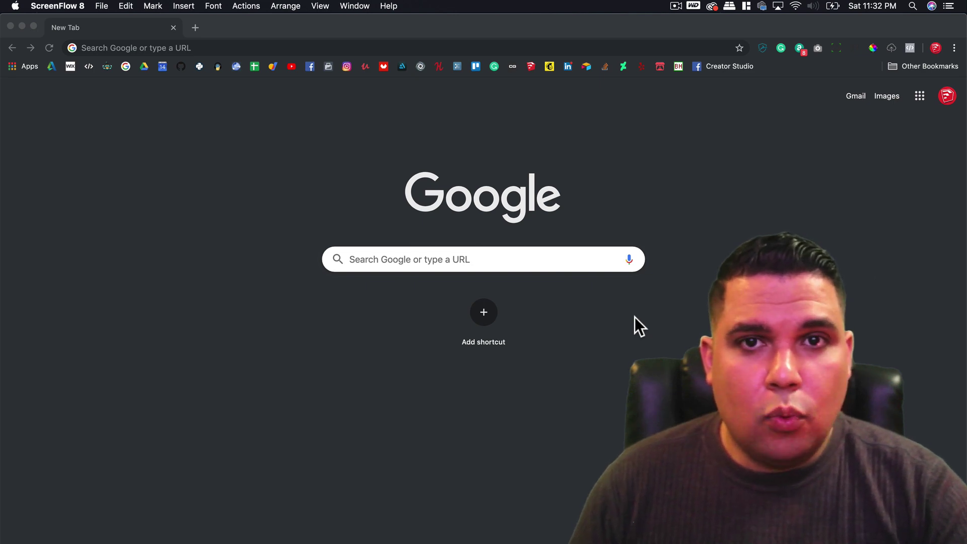
# Step: Search Google for 'SketchUp Extensions'
pyautogui.click(489, 260)
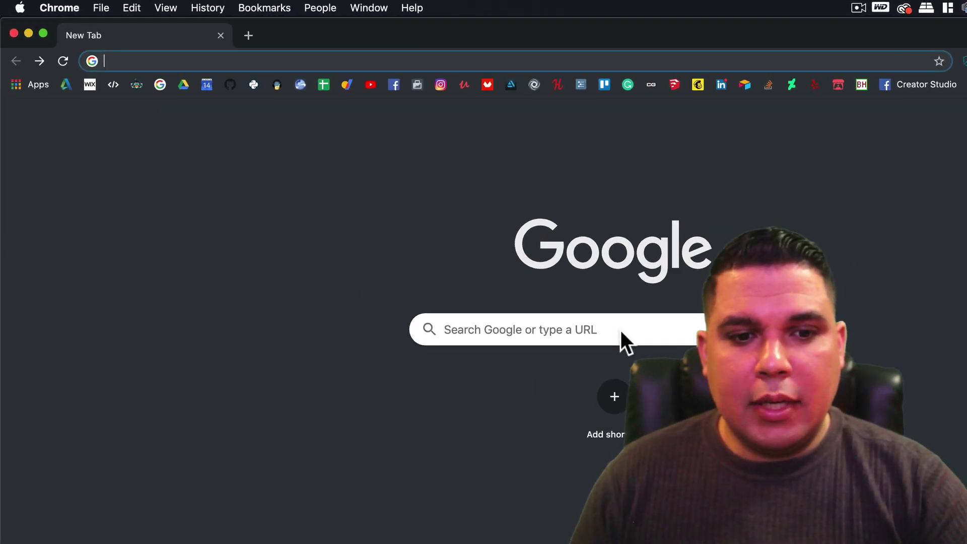
pyautogui.write('SketchUp ')
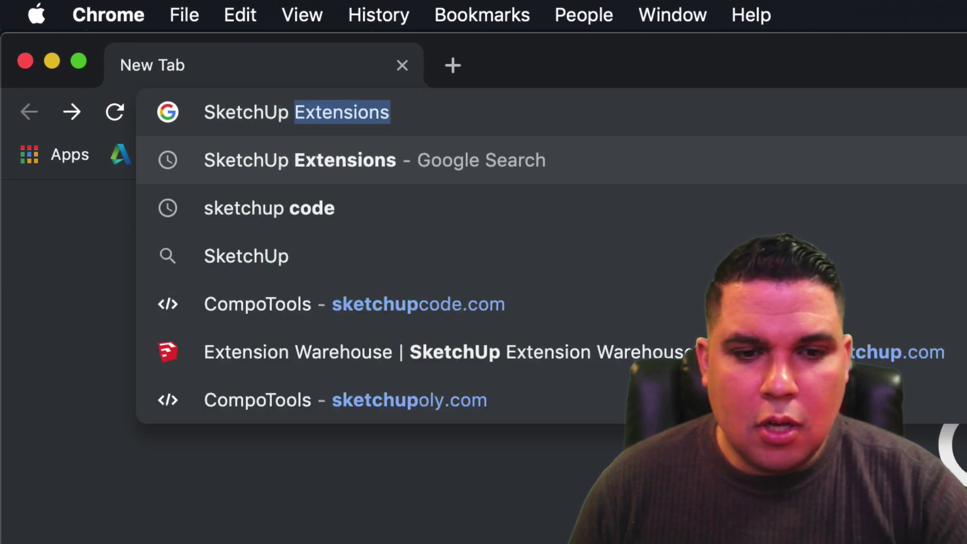
pyautogui.write('Extensions')
pyautogui.press('Return')
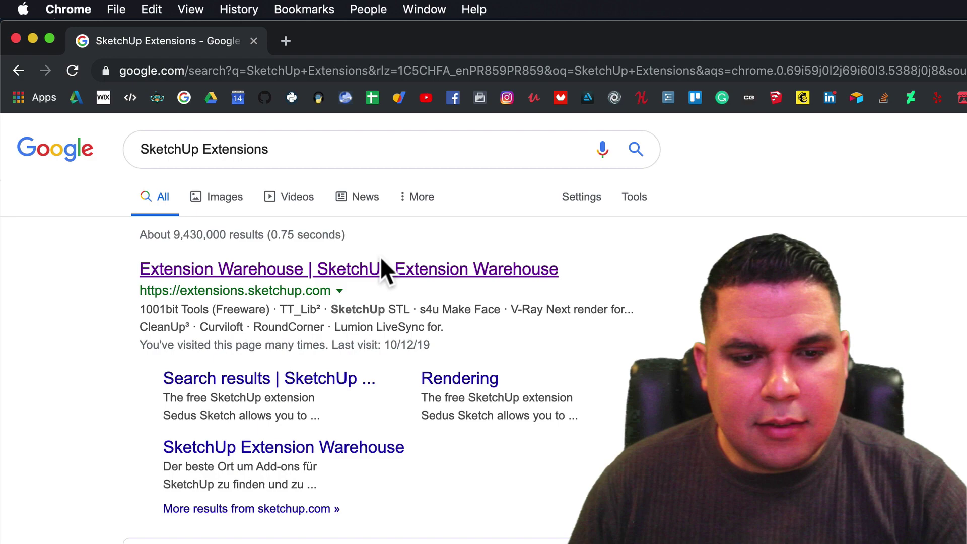
# Step: On the Extension Warehouse site, search for 'Ruby Code Editor'
pyautogui.click(297, 272)
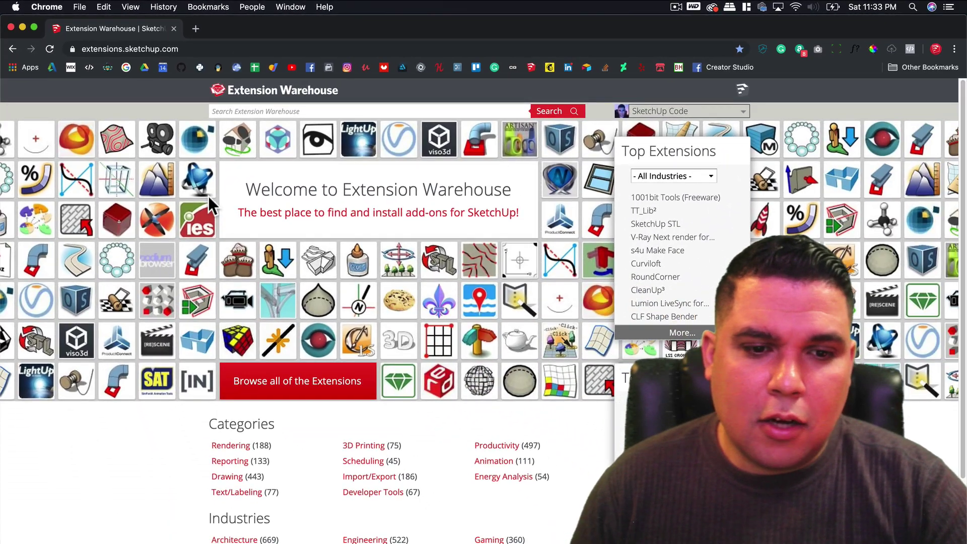
pyautogui.click(249, 109)
pyautogui.write('Ruby Cod')
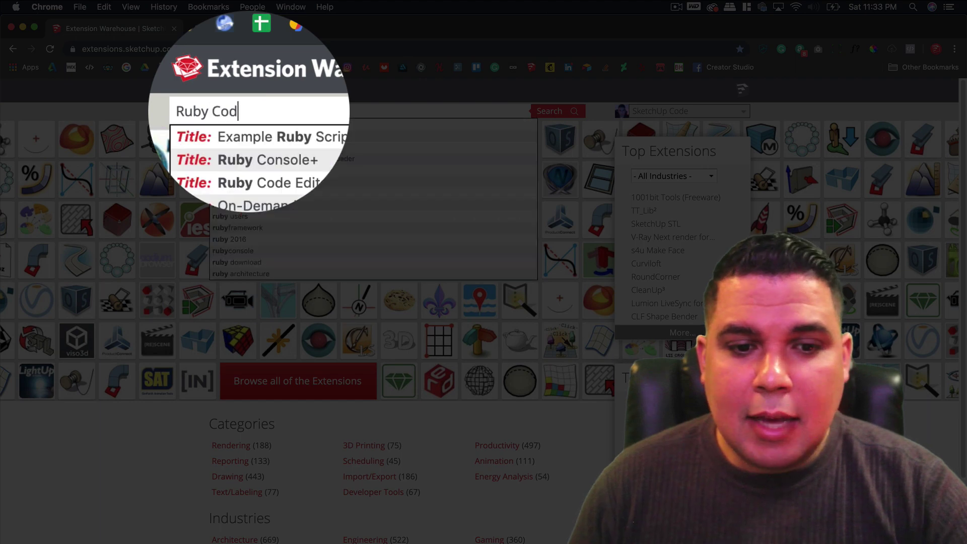
pyautogui.write('e Editor')
pyautogui.press('Return')
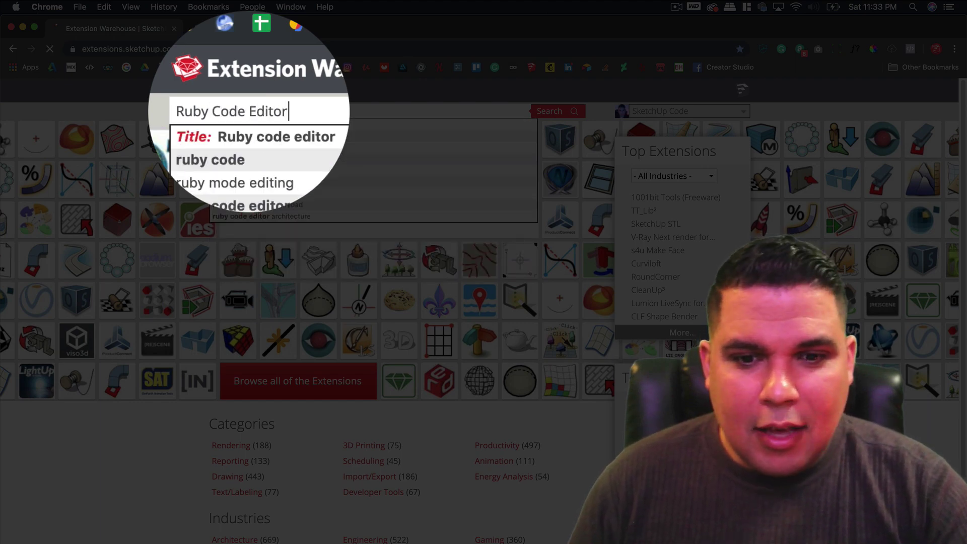
pyautogui.click(548, 112)
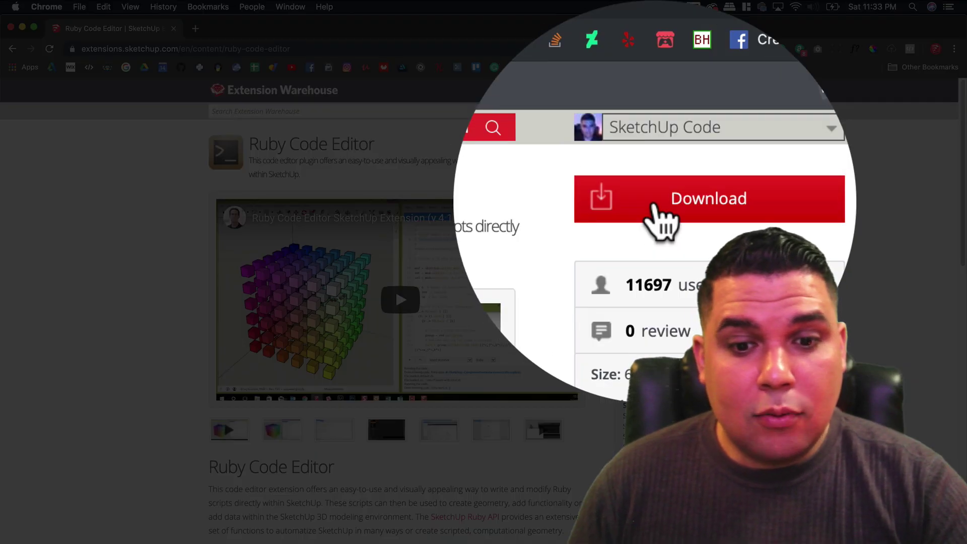
# Step: Download and save as_rubyeditor_4-2.rbz, then move it to the middle of the desktop
pyautogui.click(659, 147)
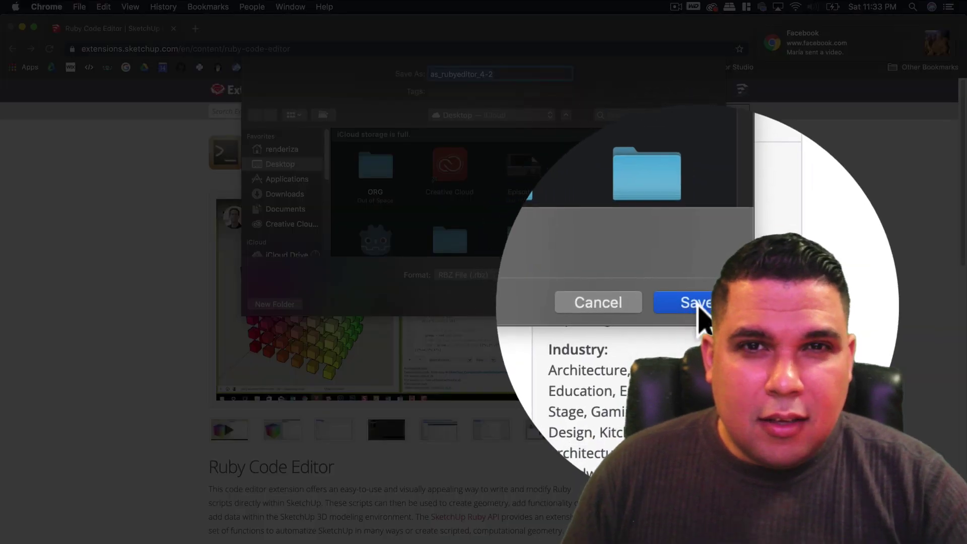
pyautogui.click(696, 305)
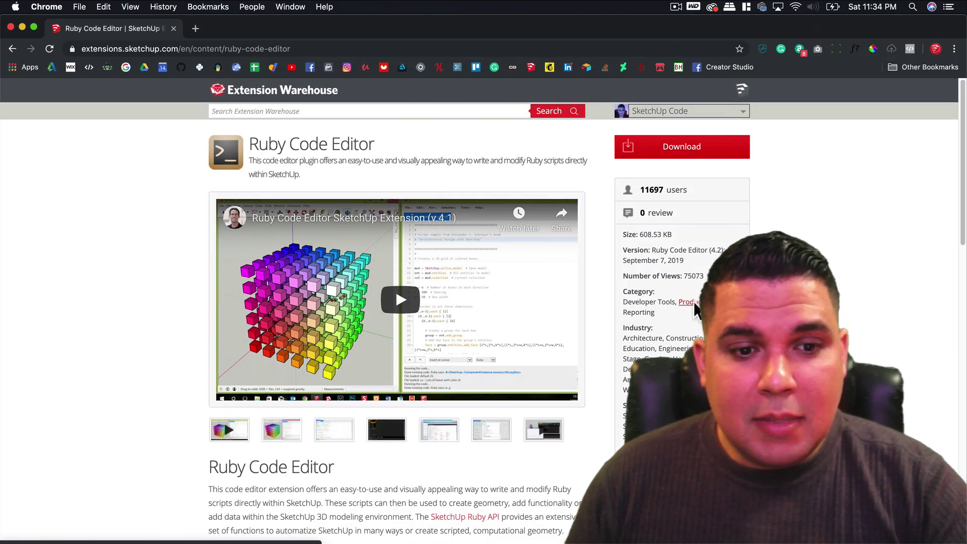
pyautogui.click(23, 26)
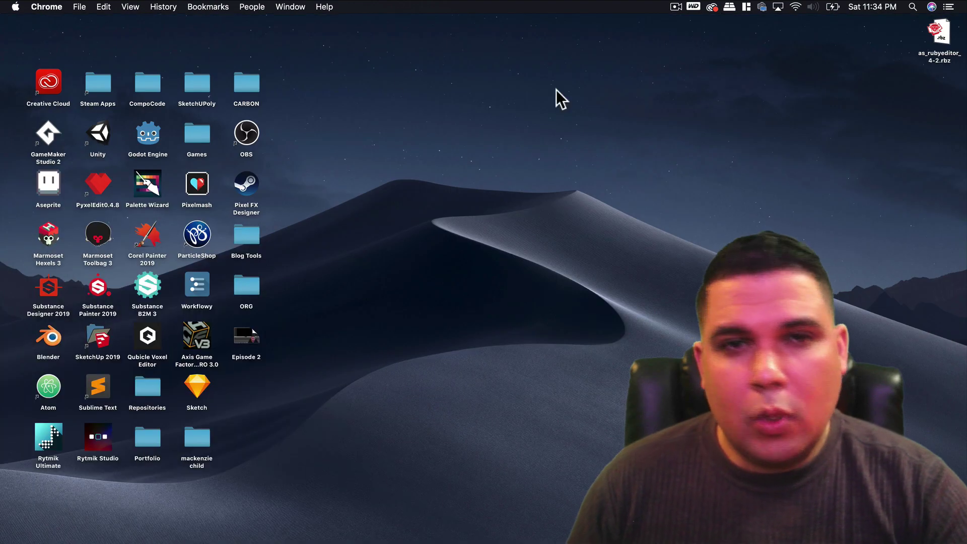
pyautogui.moveTo(940, 32); pyautogui.dragTo(429, 212)
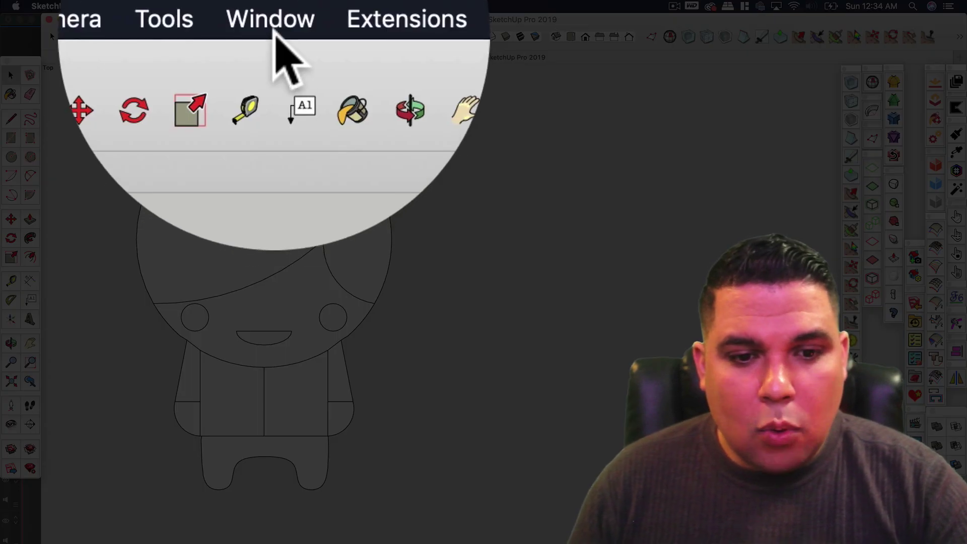
# Step: Install as_rubyeditor_4-2.rbz from the Desktop through Window > Extension Manager > Install Extension
pyautogui.click(273, 6)
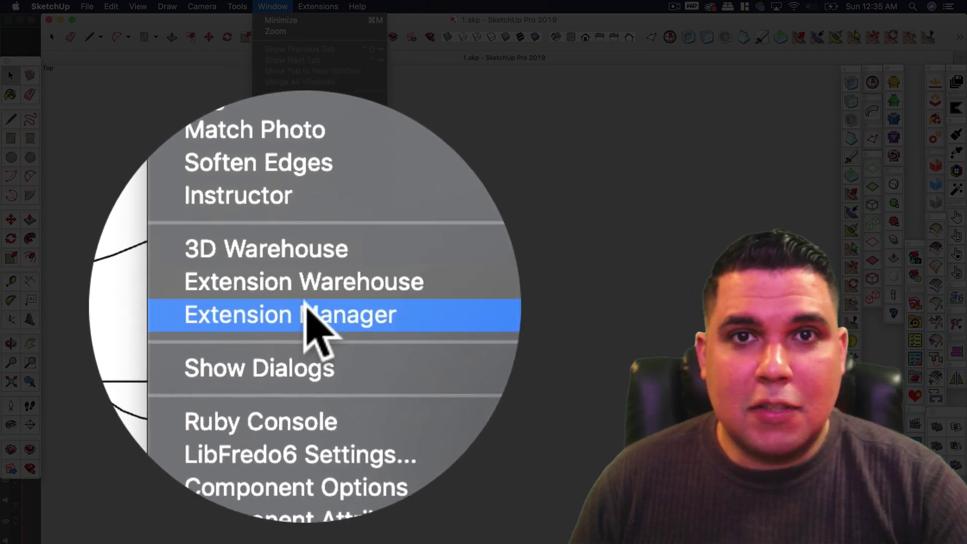
pyautogui.click(305, 308)
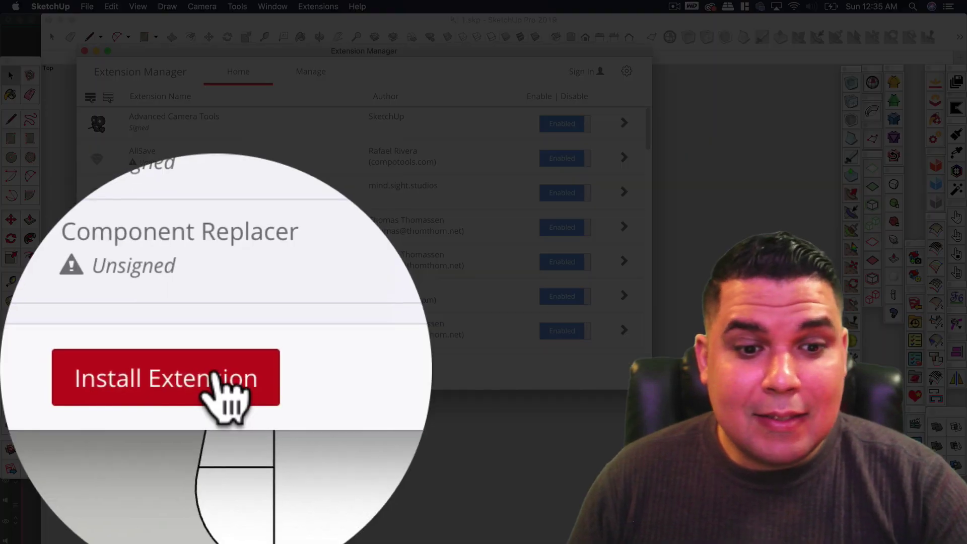
pyautogui.click(181, 370)
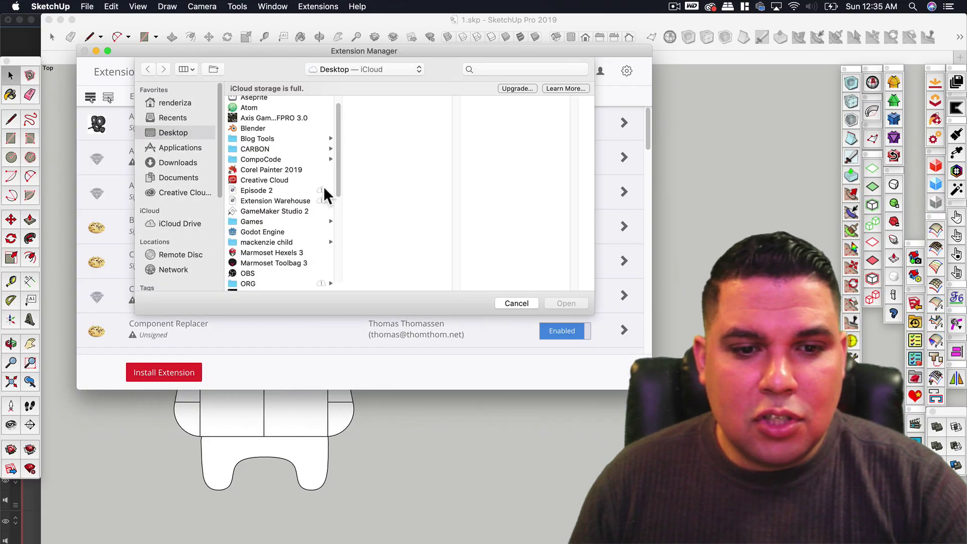
pyautogui.scroll(2, 335, 171)
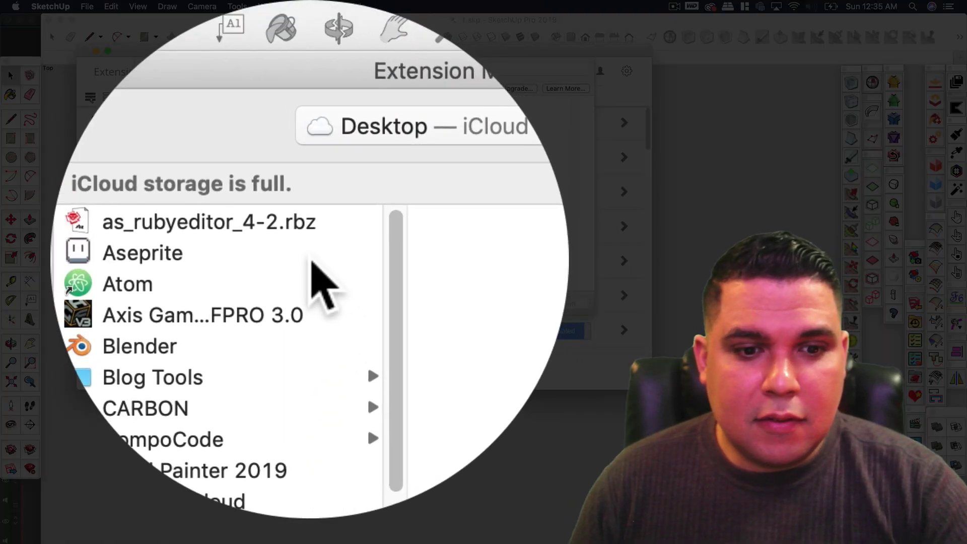
pyautogui.click(304, 103)
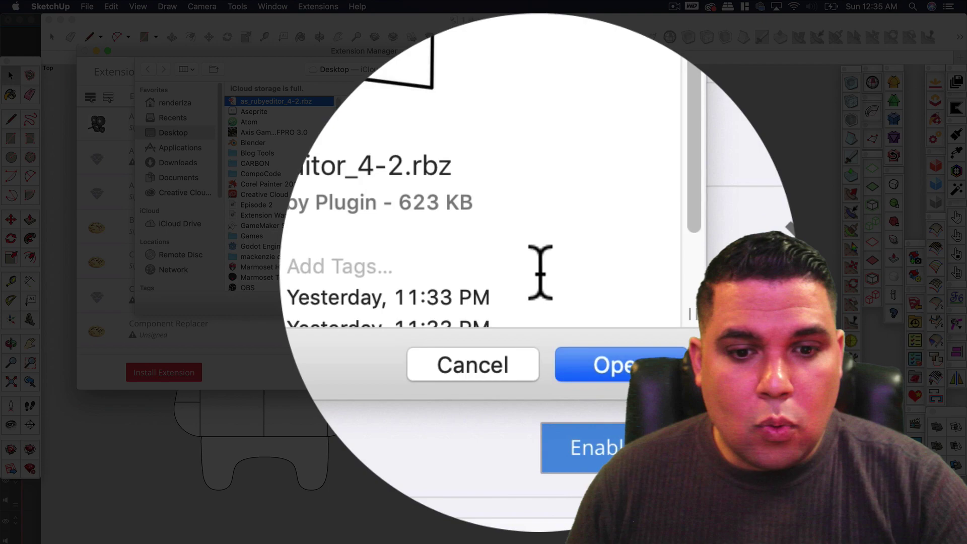
pyautogui.click(553, 301)
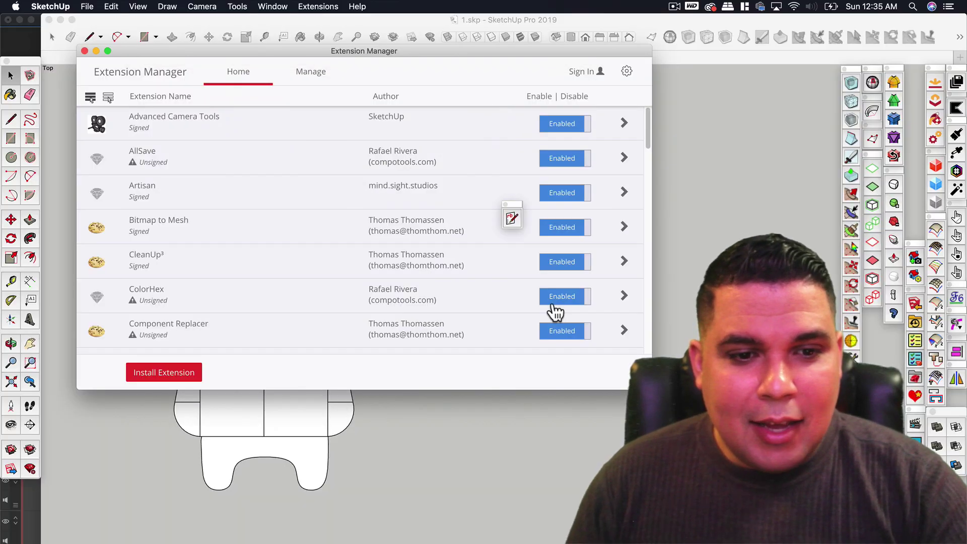
# Step: Close the Extension Manager, reposition the rb toolbar, and launch the Ruby Code Editor
pyautogui.click(84, 51)
pyautogui.moveTo(514, 202); pyautogui.dragTo(602, 184)
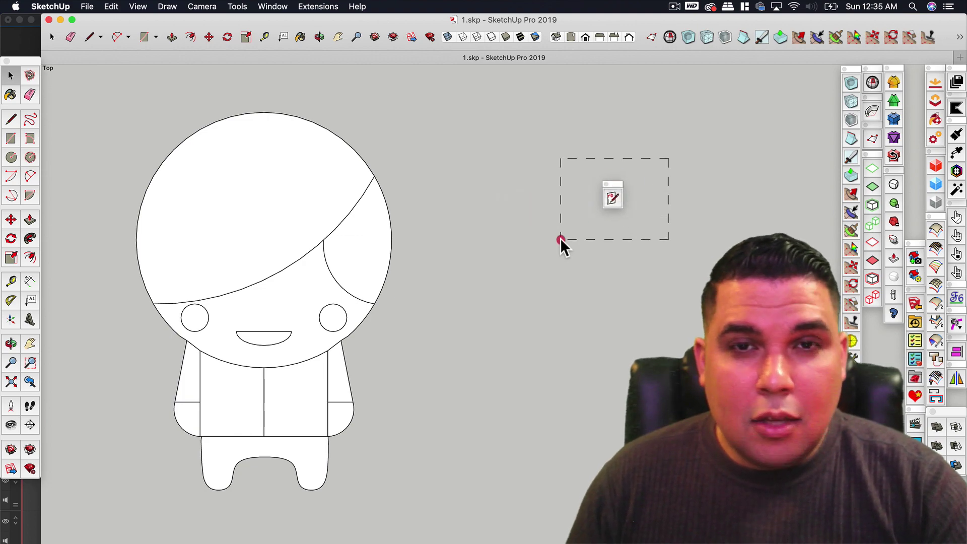
pyautogui.moveTo(560, 238); pyautogui.dragTo(563, 242)
pyautogui.click(613, 199)
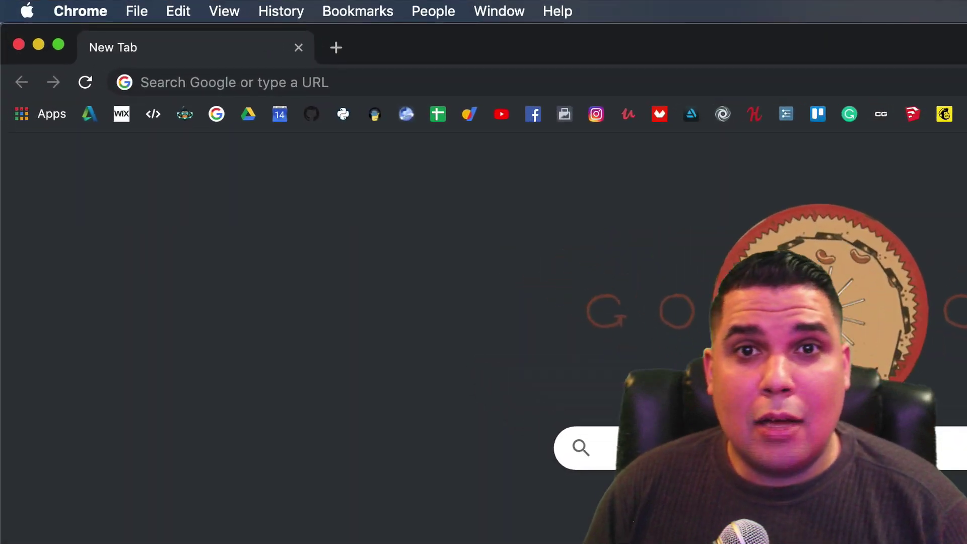
# Step: Search for Sublime Text and save its Mac installer, Build 3211, from sublimetext.com to the Desktop
pyautogui.write('Subl')
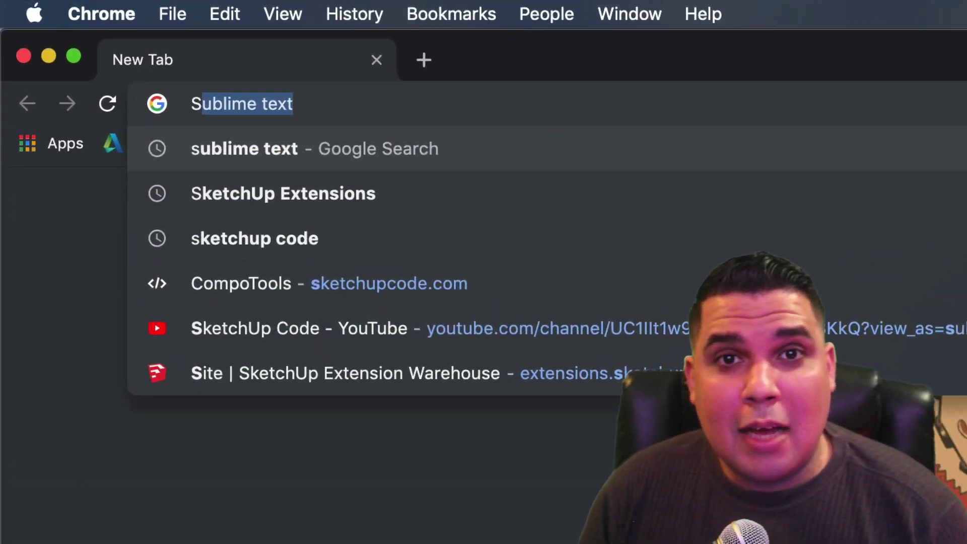
pyautogui.write('ime Text')
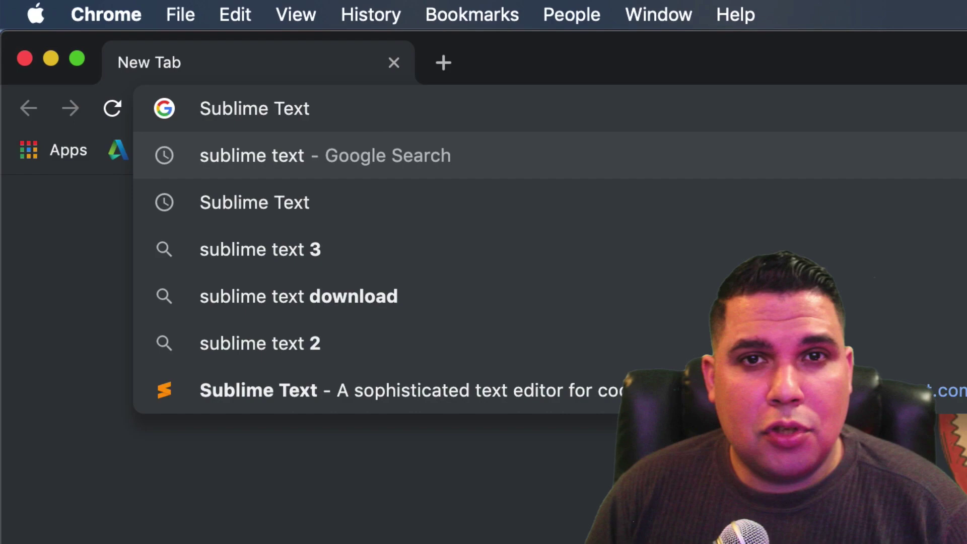
pyautogui.press('Return')
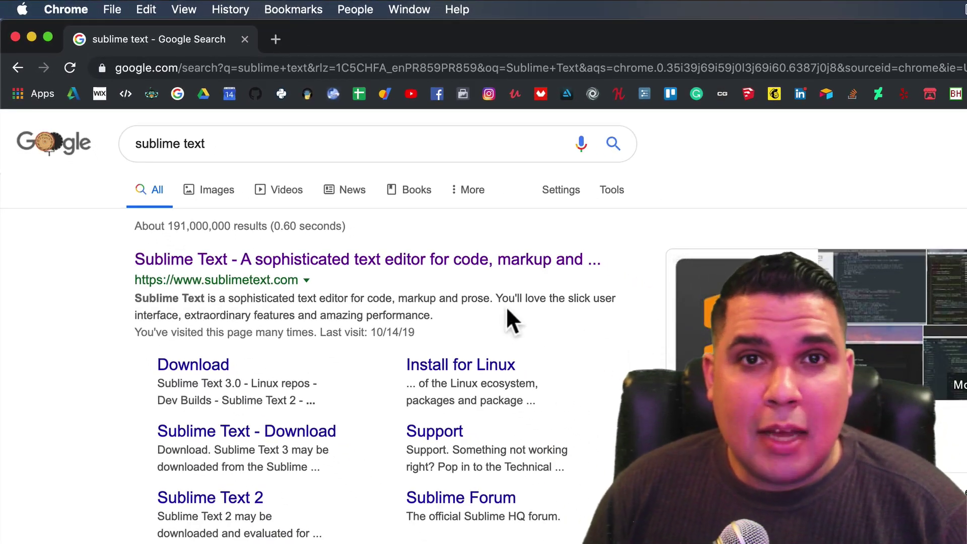
pyautogui.click(349, 259)
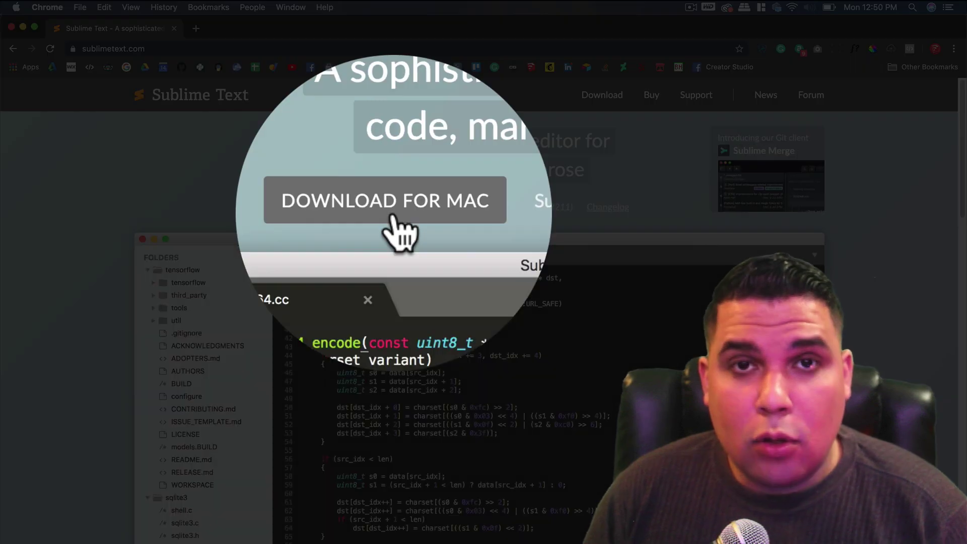
pyautogui.click(397, 223)
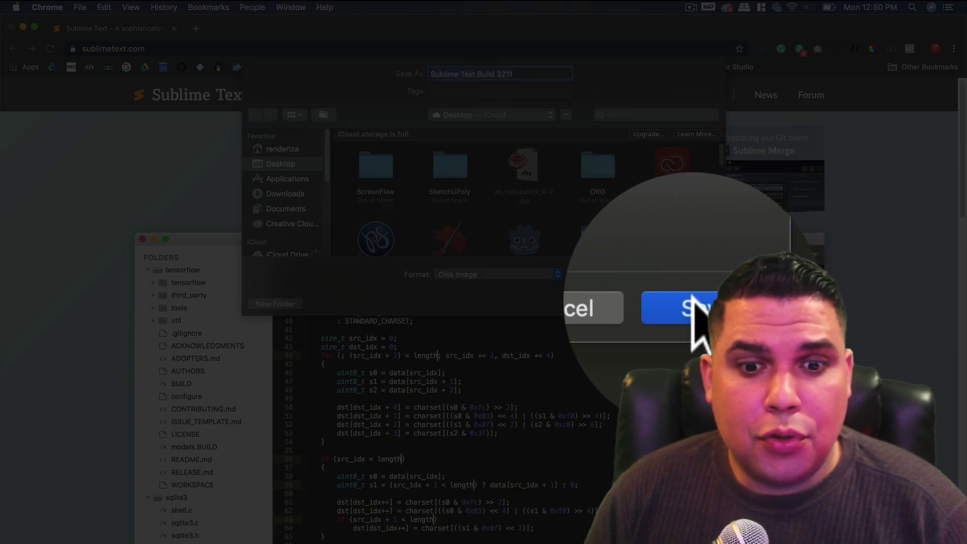
pyautogui.click(694, 304)
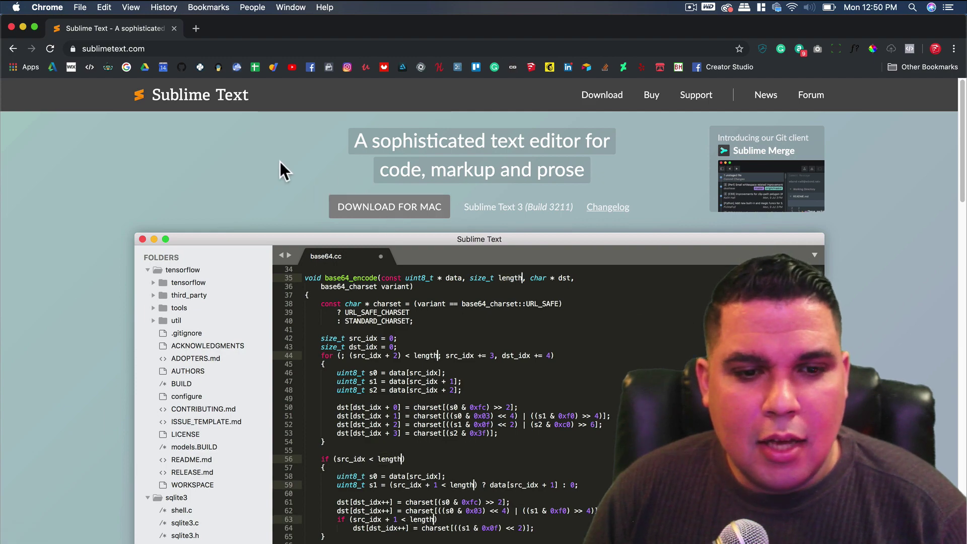
# Step: Place the Sublime Text installer on the desktop, then drag the extension's src folder onto Sublime Text
pyautogui.click(22, 27)
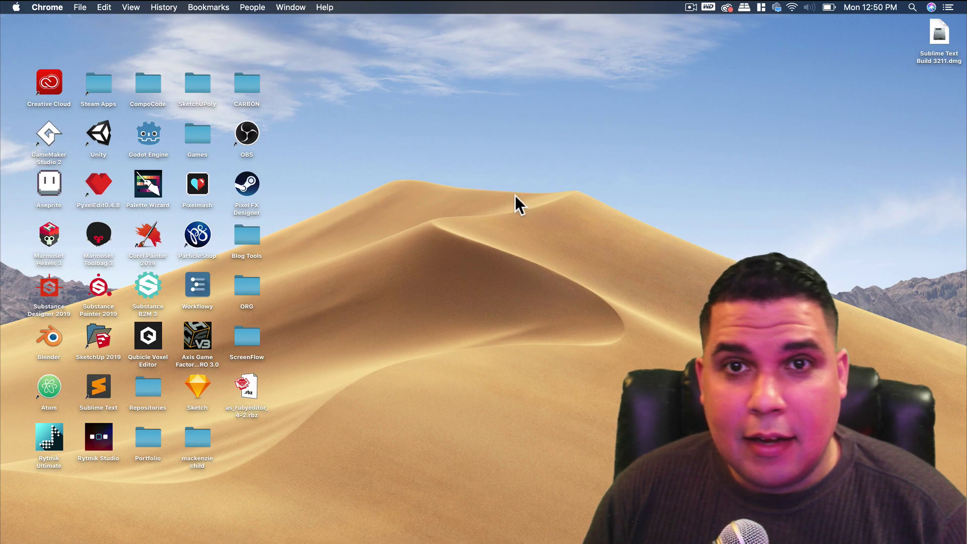
pyautogui.moveTo(928, 46); pyautogui.dragTo(519, 222)
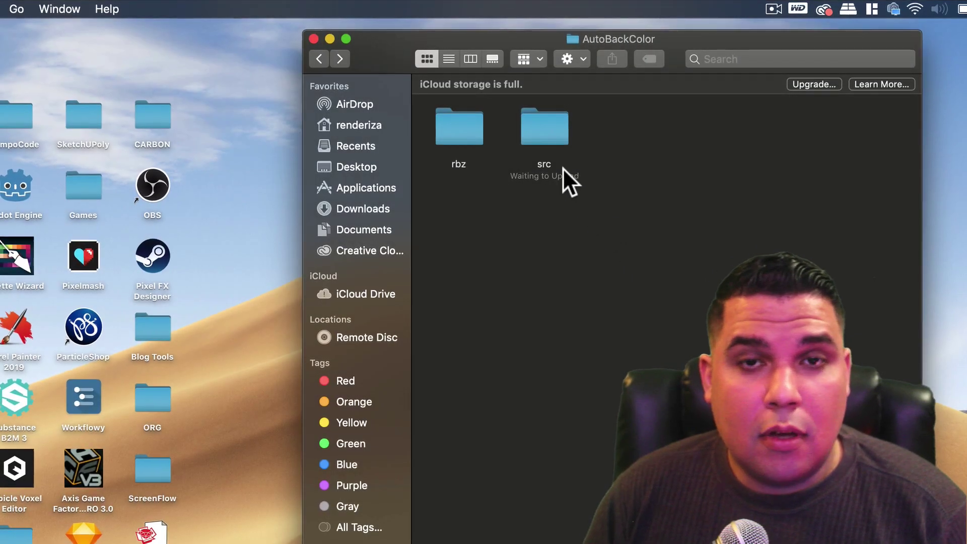
pyautogui.doubleClick(548, 134)
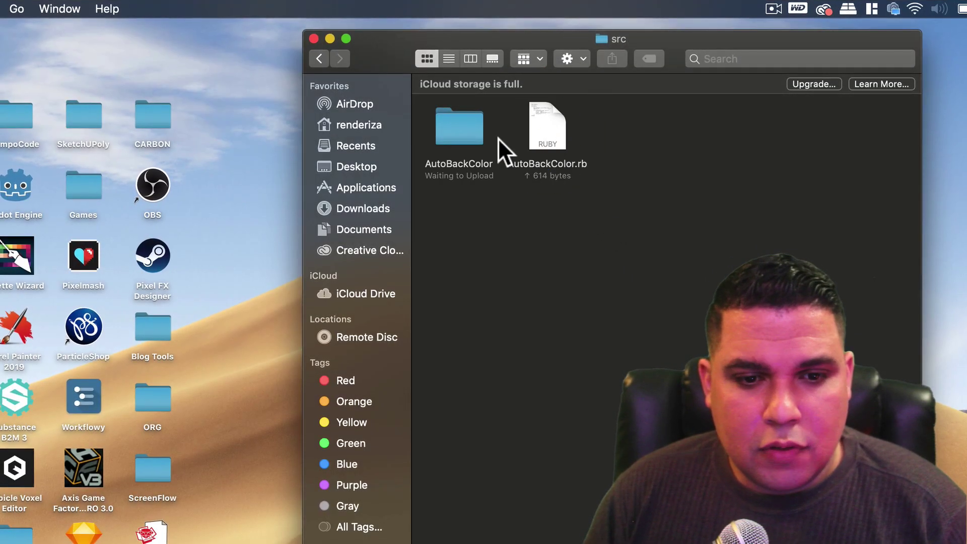
pyautogui.doubleClick(468, 135)
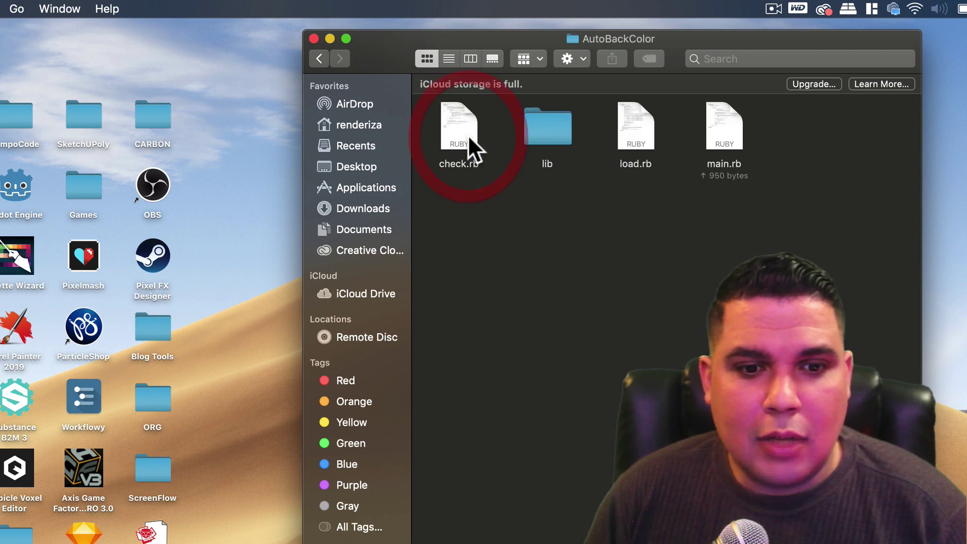
pyautogui.click(320, 59)
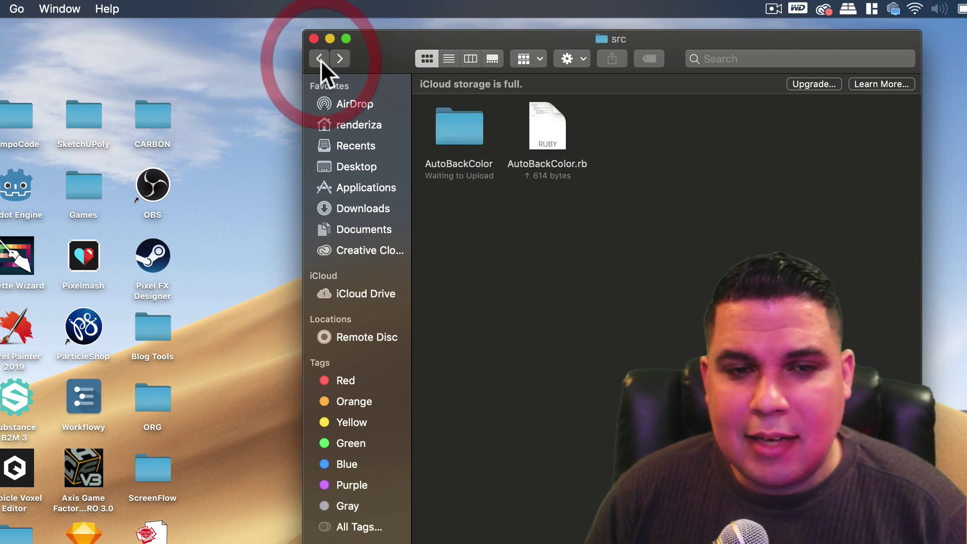
pyautogui.click(321, 59)
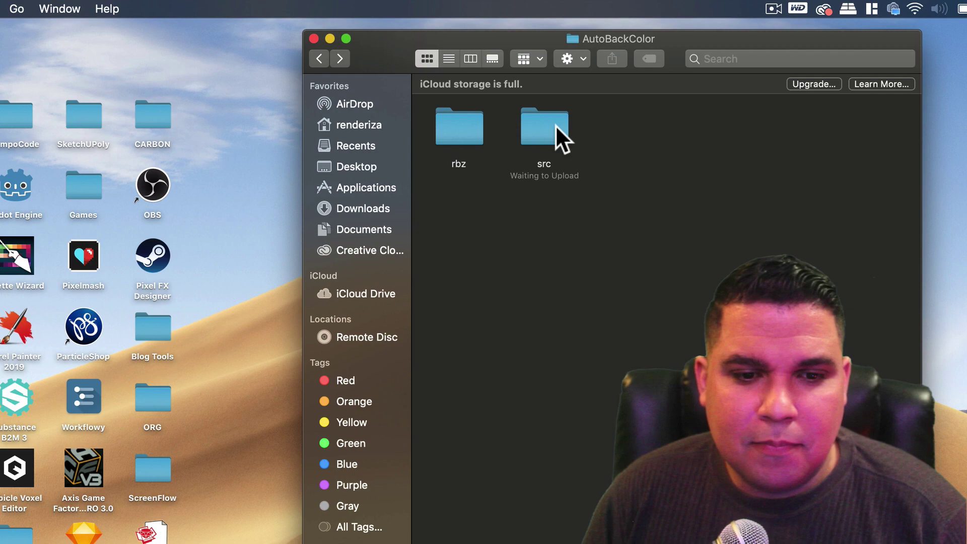
pyautogui.moveTo(556, 127); pyautogui.dragTo(0, 543)
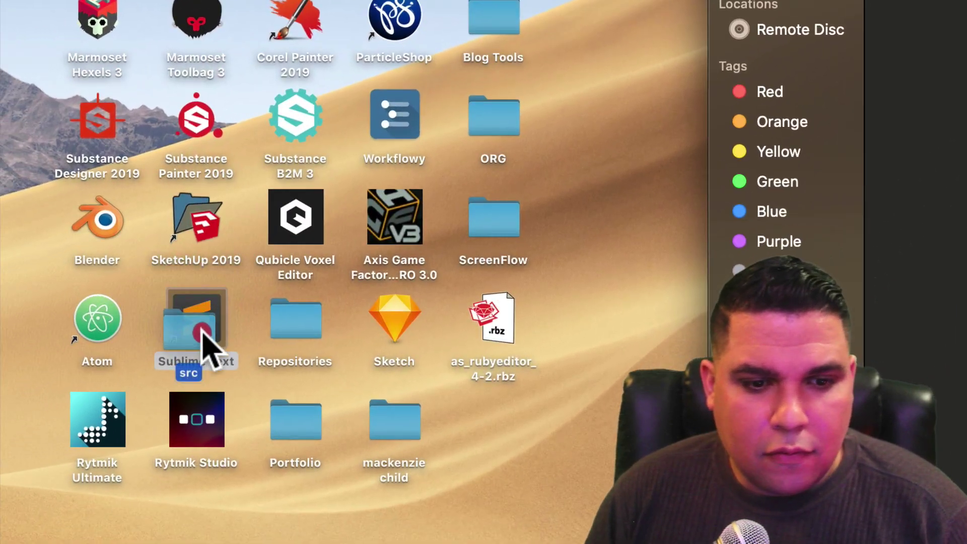
pyautogui.moveTo(204, 337); pyautogui.dragTo(206, 346)
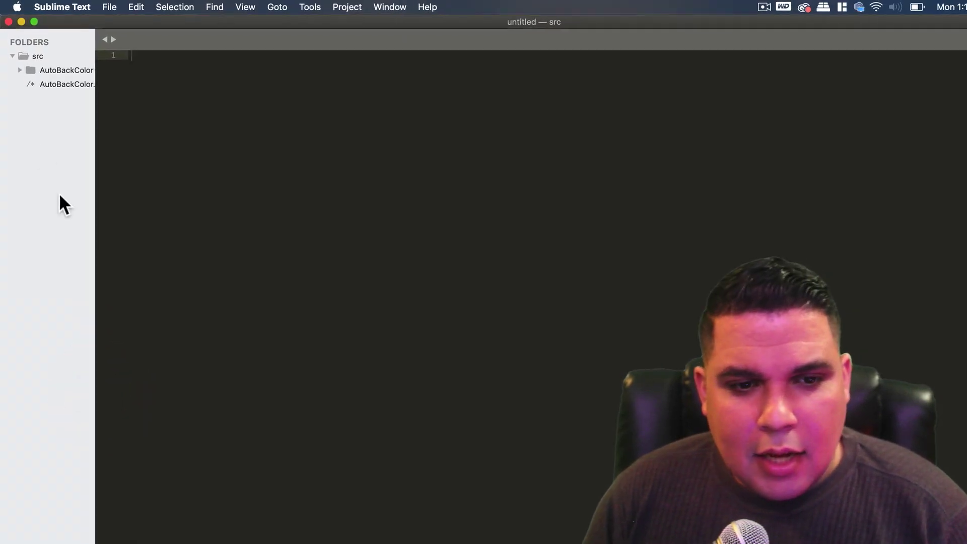
# Step: Open AutoBackColor.rb, then expand the AutoBackColor folder and open main.rb, load.rb and check.rb as tabs
pyautogui.click(47, 84)
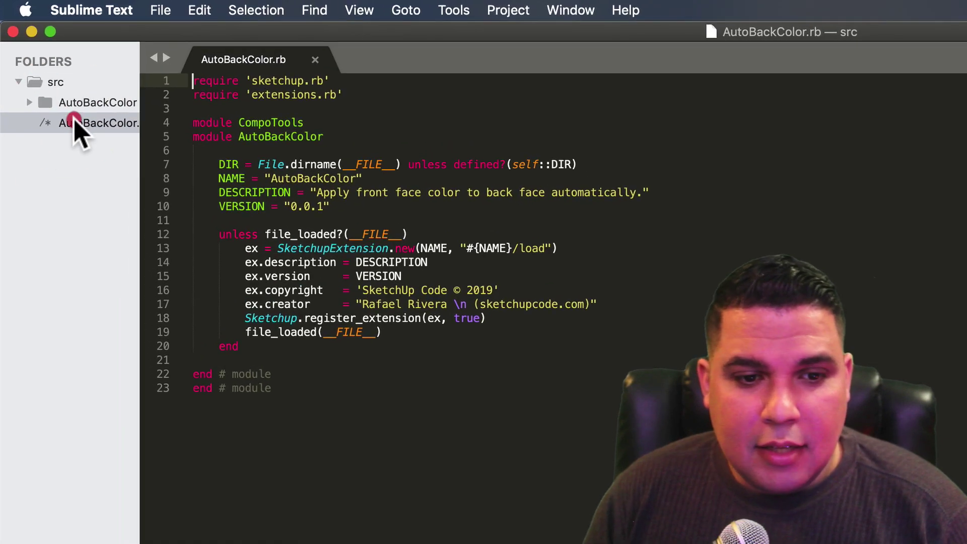
pyautogui.click(30, 103)
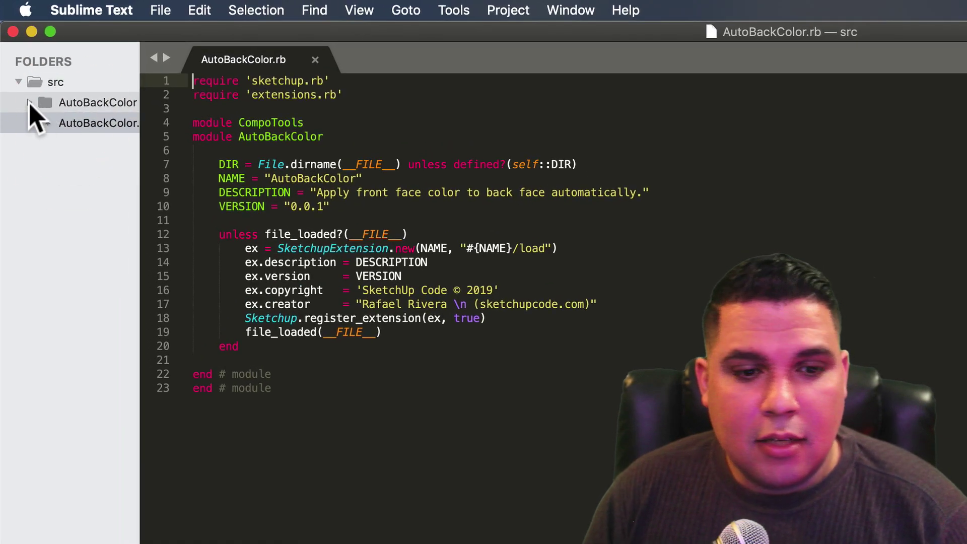
pyautogui.click(29, 103)
pyautogui.click(83, 185)
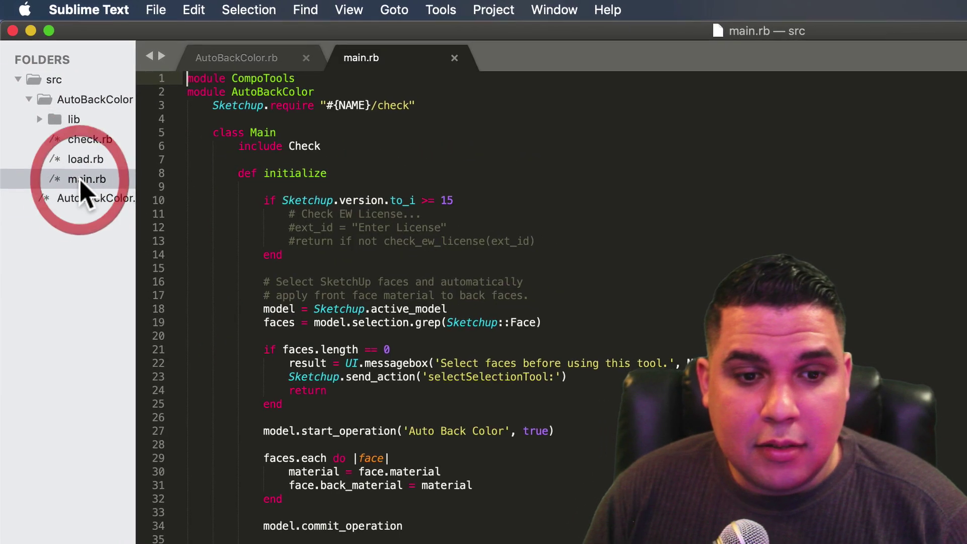
pyautogui.click(83, 165)
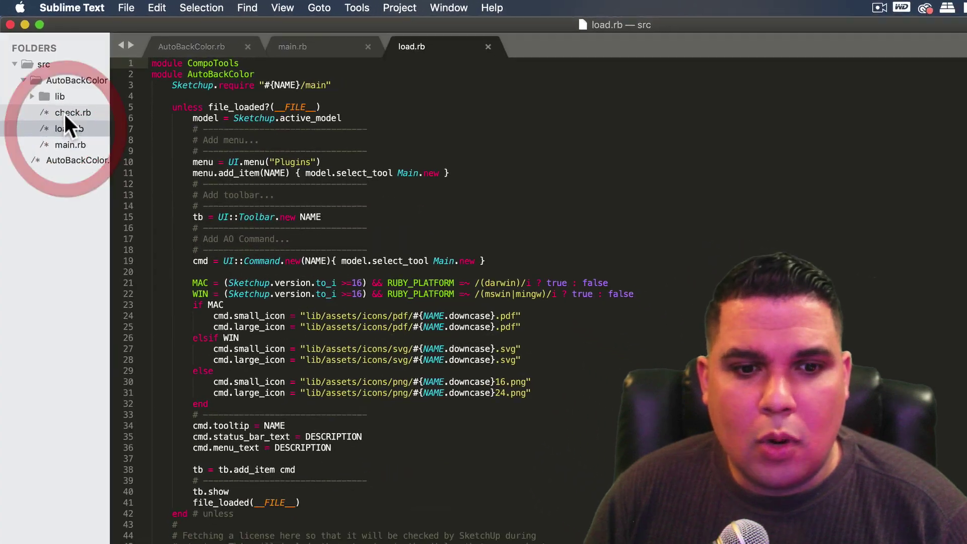
pyautogui.click(65, 112)
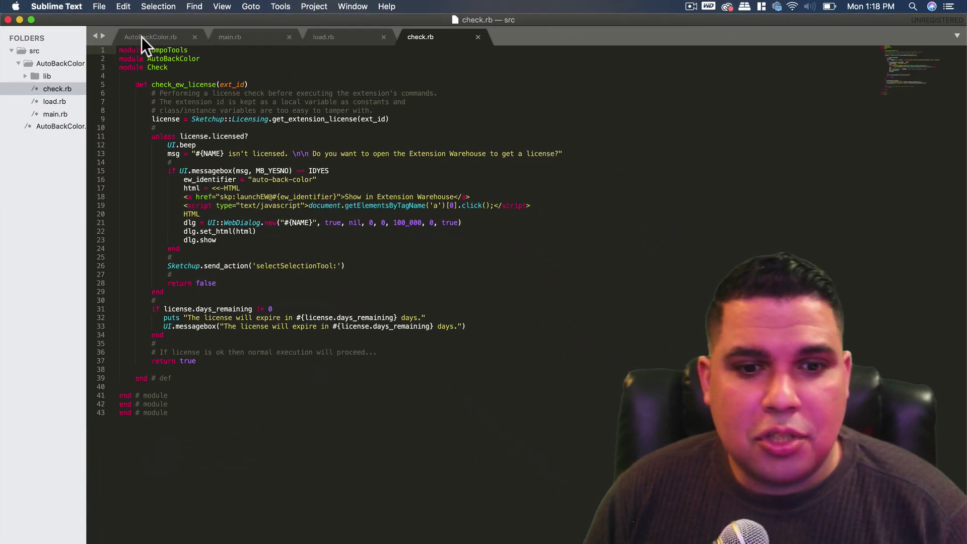
# Step: Look through the AutoBackColor.rb, main.rb, load.rb and check.rb tabs, returning to AutoBackColor.rb
pyautogui.click(141, 37)
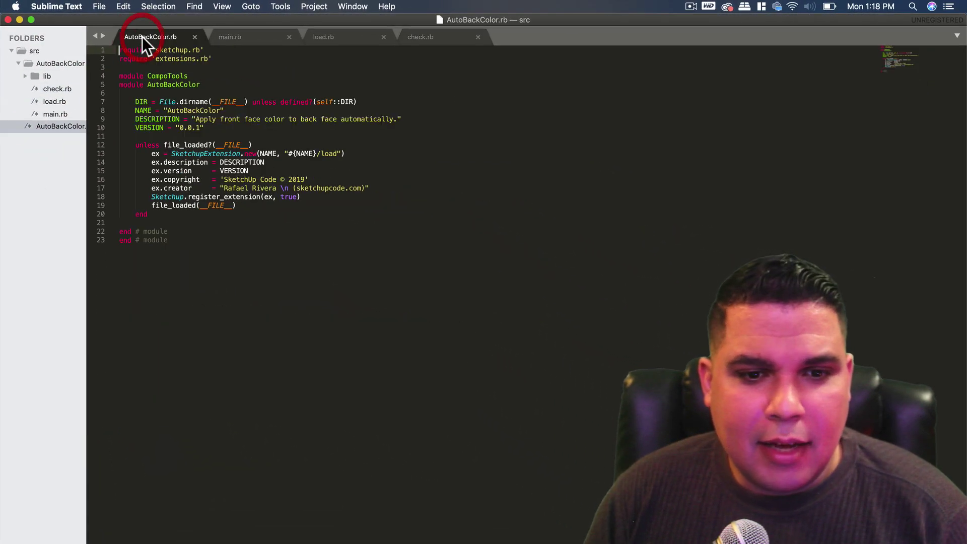
pyautogui.click(236, 37)
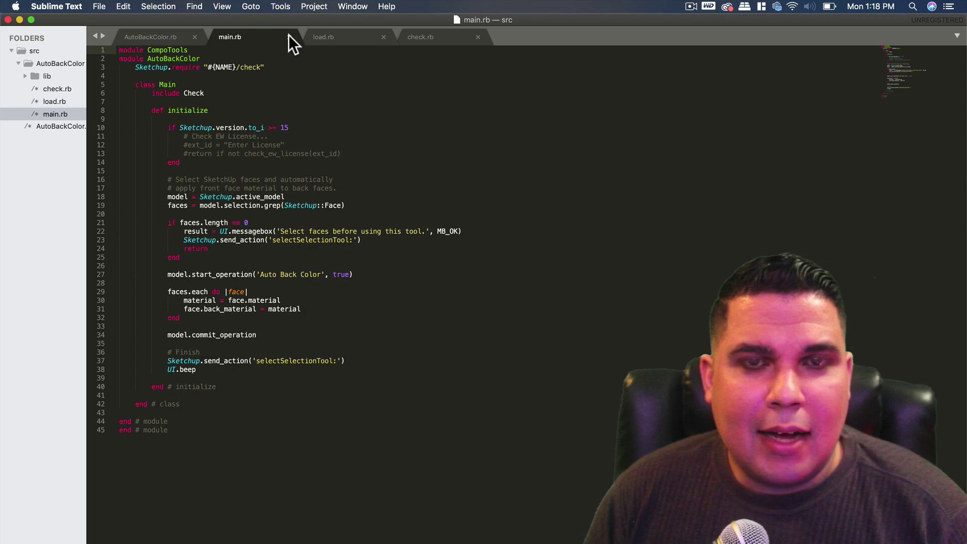
pyautogui.click(330, 37)
pyautogui.click(429, 37)
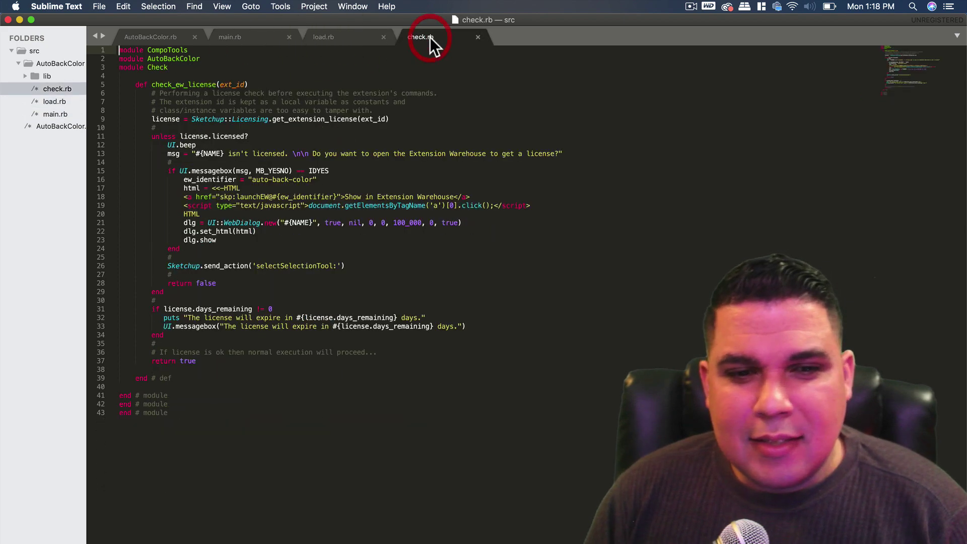
pyautogui.click(168, 38)
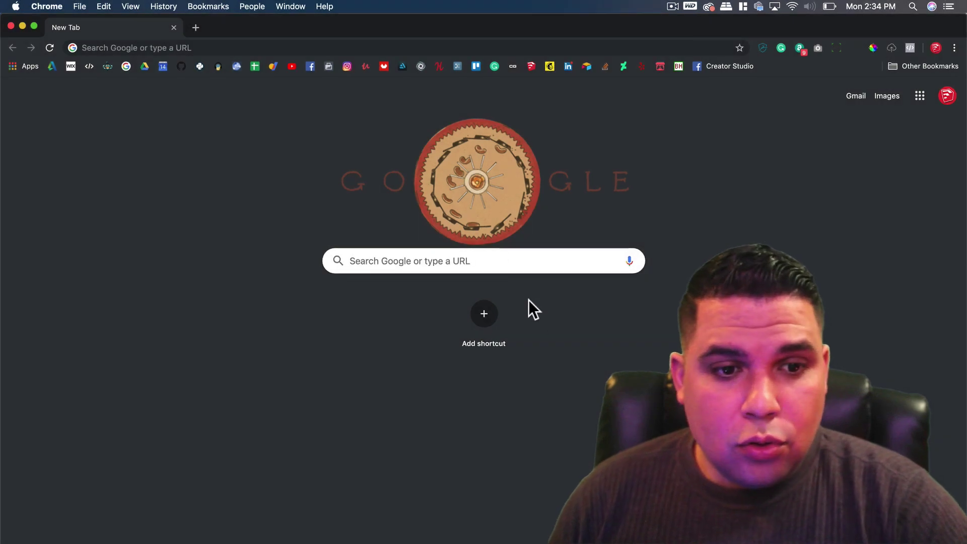
# Step: Load carbon.now.sh in Chrome and select the site's sample code
pyautogui.click(504, 261)
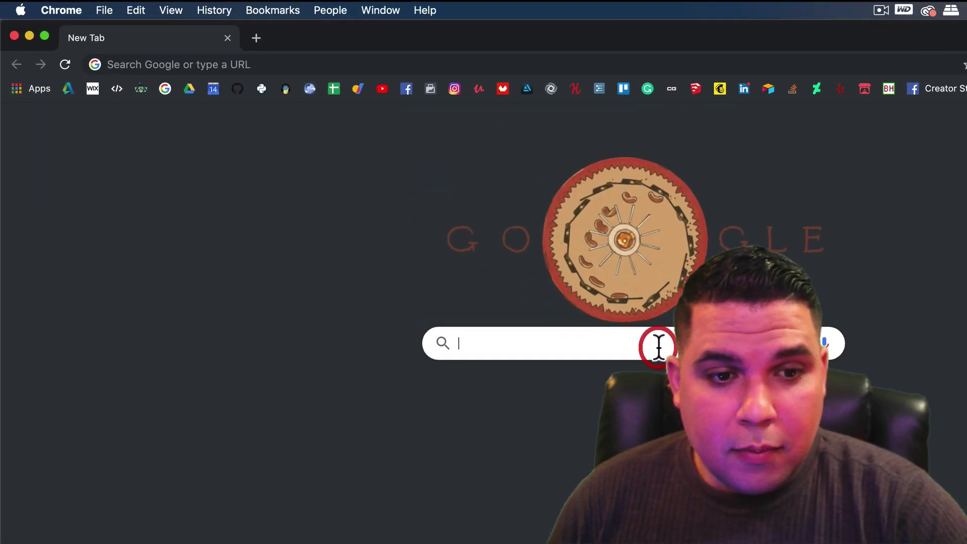
pyautogui.write('ca')
pyautogui.write('rbon.')
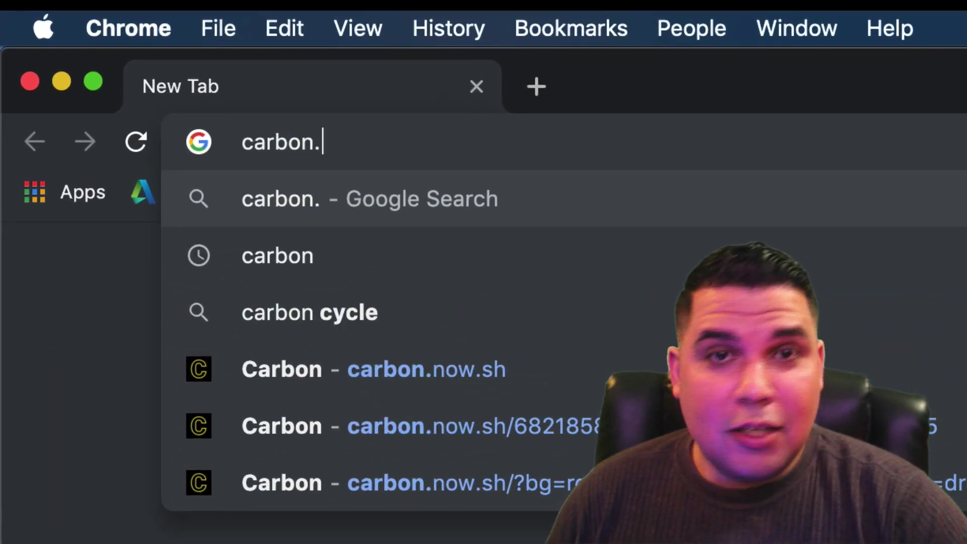
pyautogui.write('now.sh')
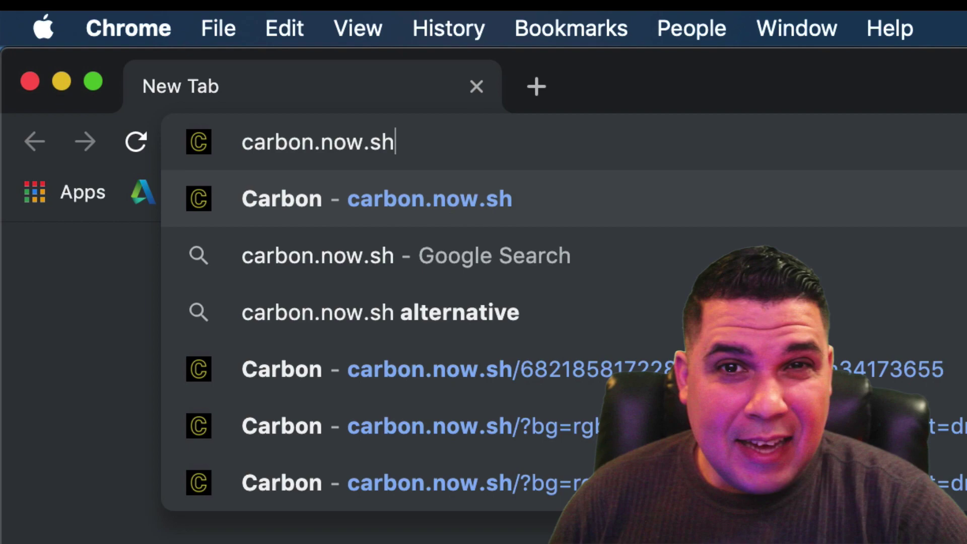
pyautogui.press('Return')
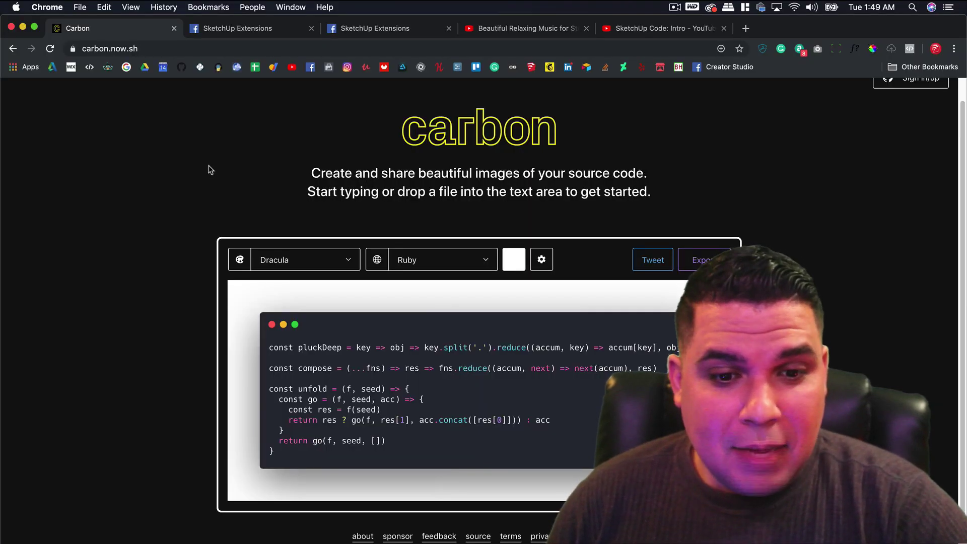
pyautogui.moveTo(280, 453); pyautogui.dragTo(246, 346)
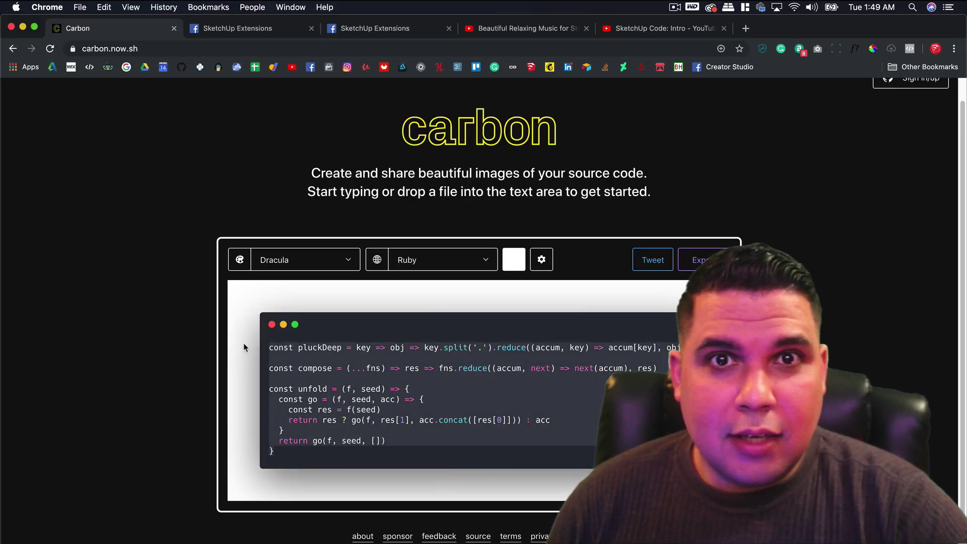
# Step: Paste the SketchUp Ruby snippet and, after trying Monokai and Base 16 (Light), apply Dracula
pyautogui.write('# Select SketchUp faces and automatically # apply front face material to back faces.  model = Sketchup.active_model faces = model.selection.grep(Sketchup::Face)  faces.each do |face|   material = face.material   face.back_material = material end')
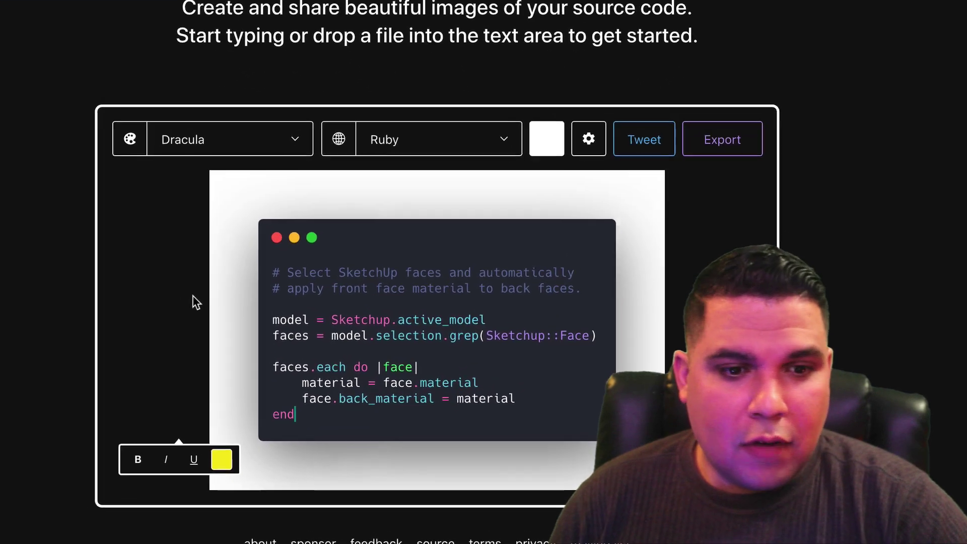
pyautogui.click(165, 103)
pyautogui.scroll(-5, 134, 158)
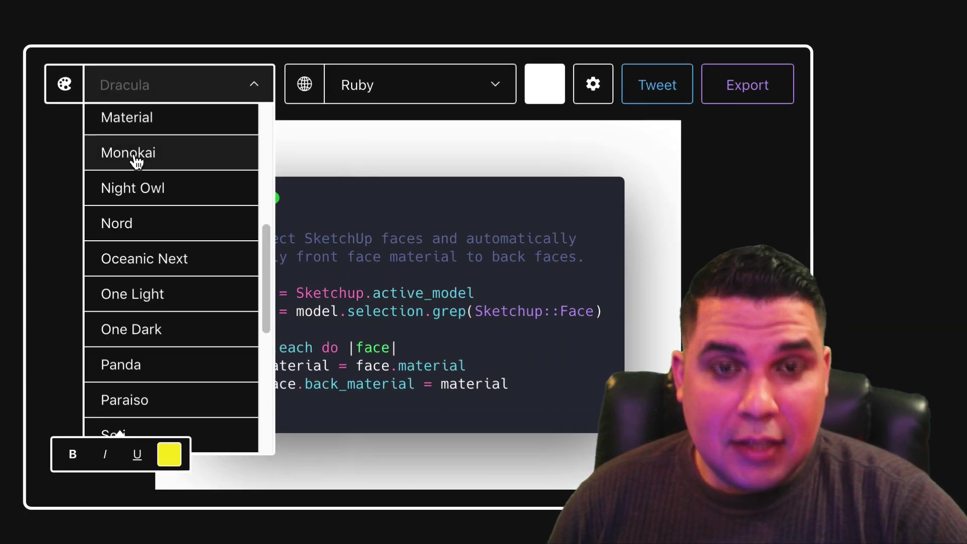
pyautogui.click(134, 155)
pyautogui.click(149, 99)
pyautogui.click(133, 264)
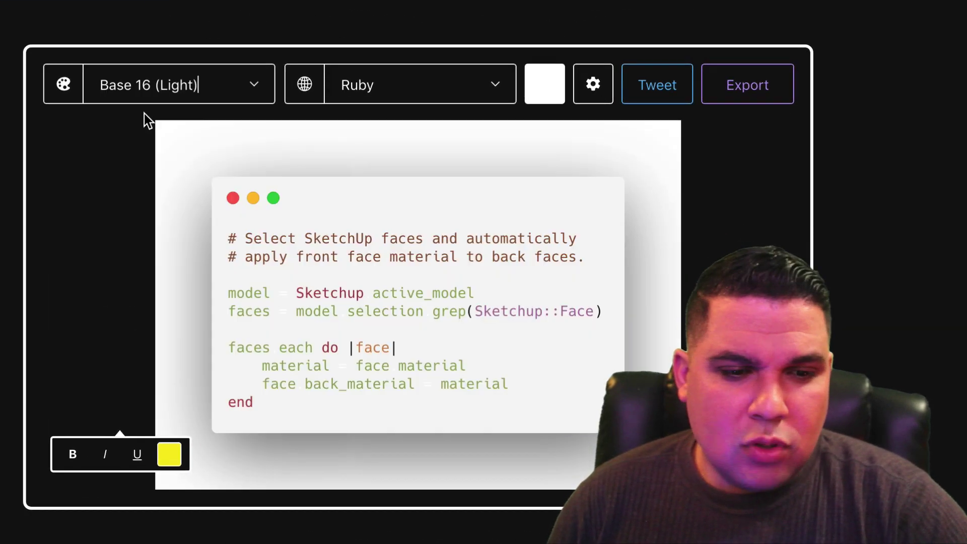
pyautogui.click(146, 86)
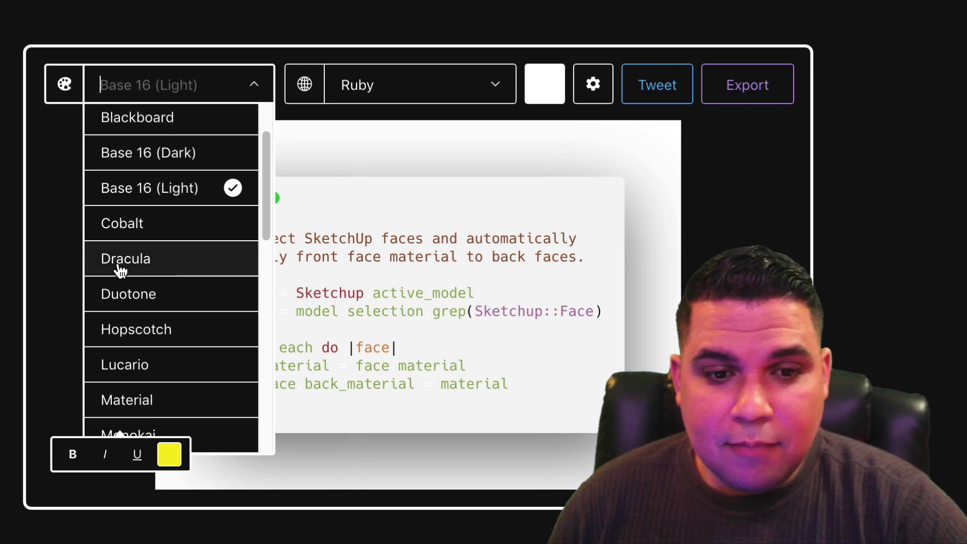
pyautogui.click(120, 261)
# Step: Keep Ruby as the code language
pyautogui.click(395, 92)
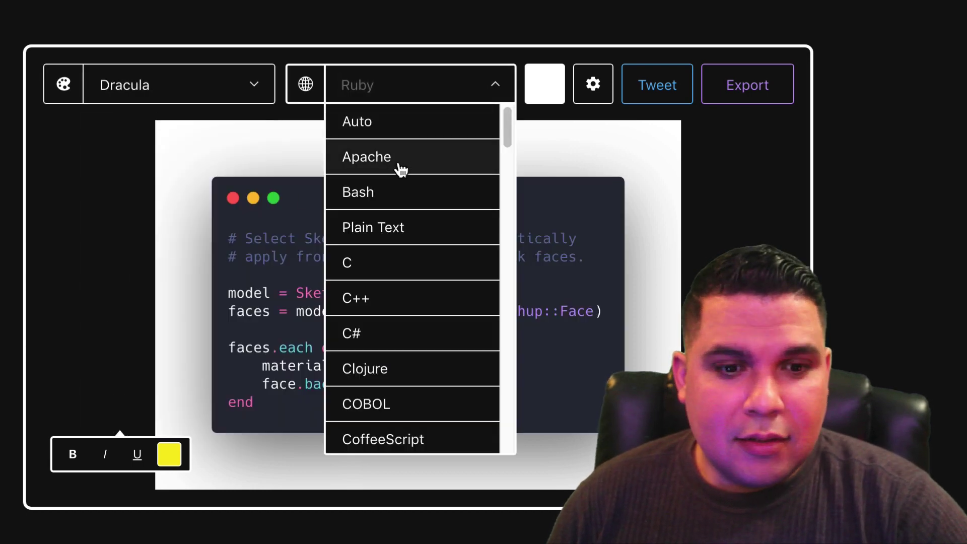
pyautogui.scroll(-10, 397, 202)
pyautogui.scroll(-2, 397, 222)
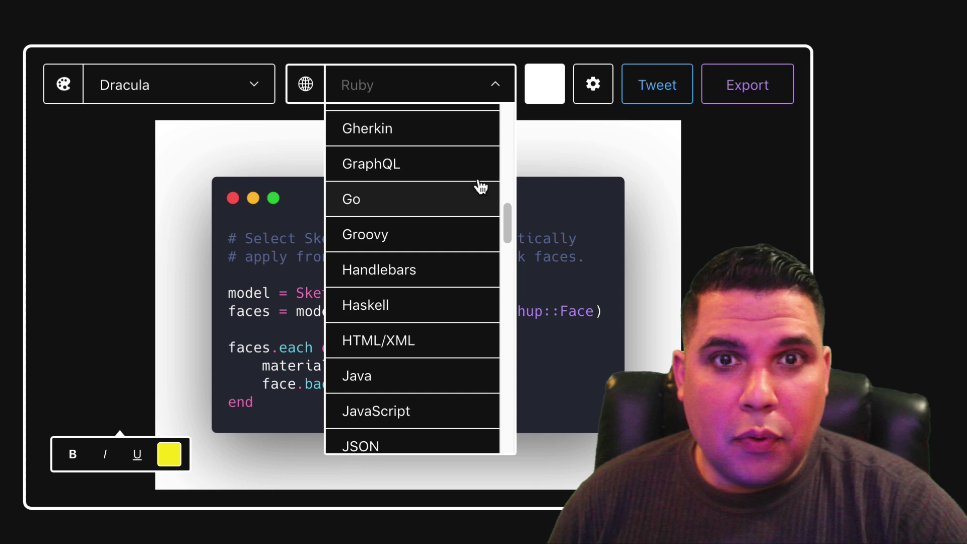
pyautogui.click(545, 156)
# Step: Try darker backgrounds, then return the background colour to pure white
pyautogui.click(539, 91)
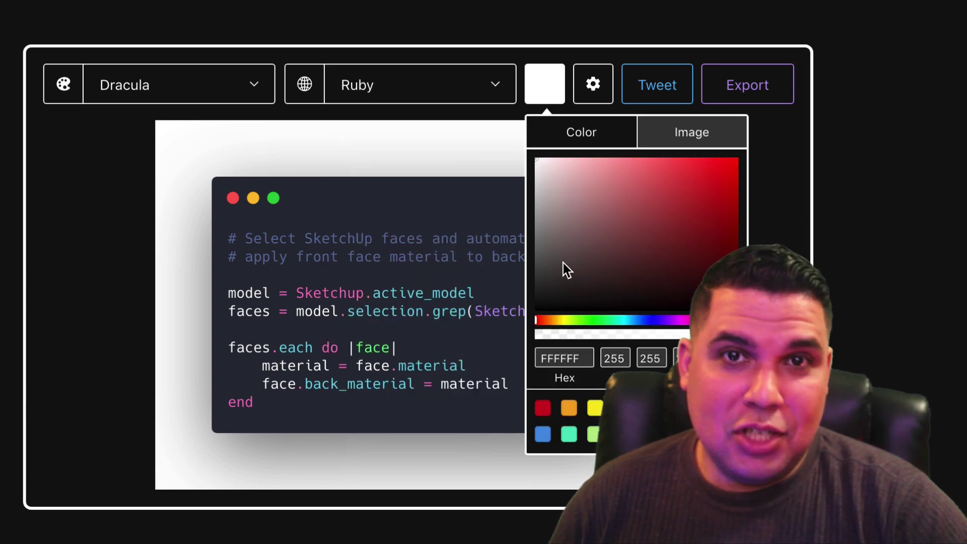
pyautogui.click(573, 274)
pyautogui.click(559, 189)
pyautogui.moveTo(558, 194); pyautogui.dragTo(533, 153)
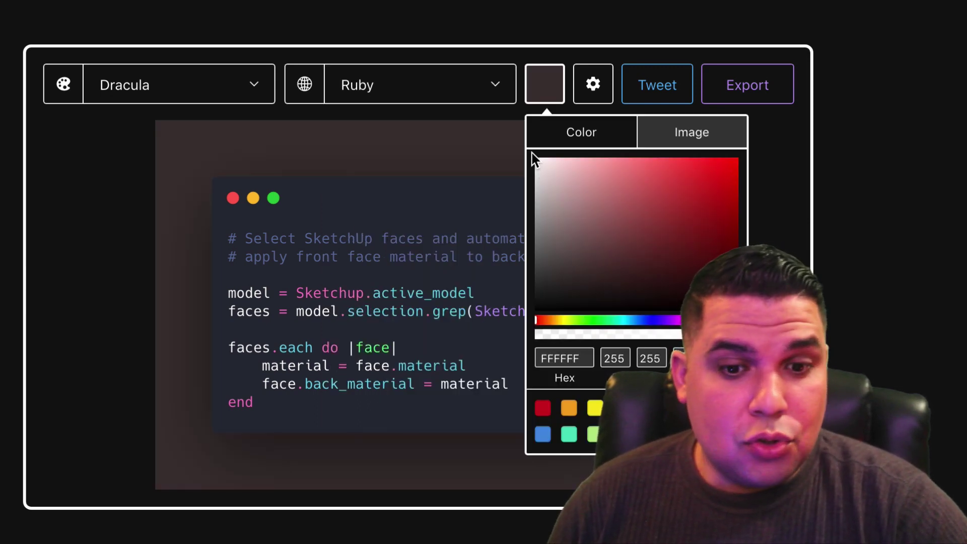
pyautogui.click(765, 209)
# Step: Export the Dracula-styled Ruby image as carbon.png and save it
pyautogui.click(720, 100)
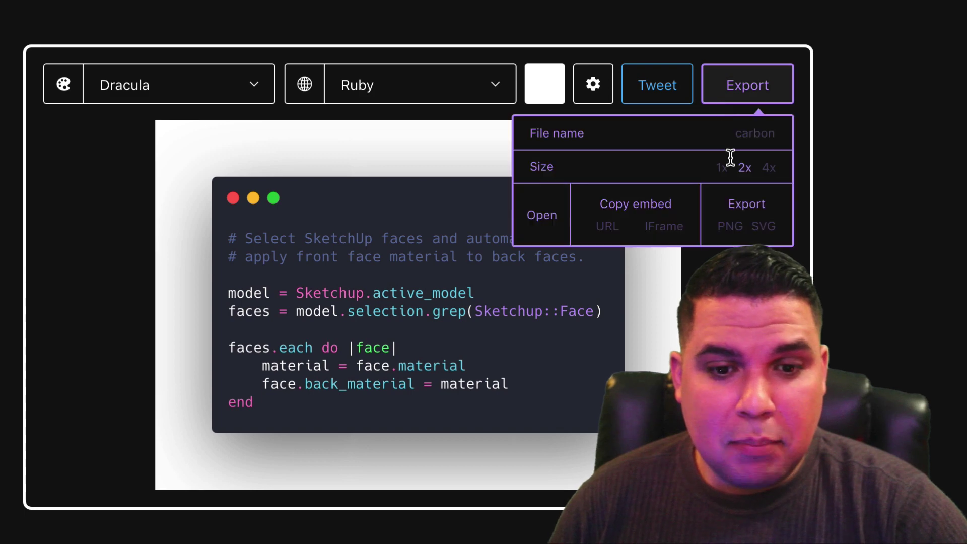
pyautogui.click(736, 229)
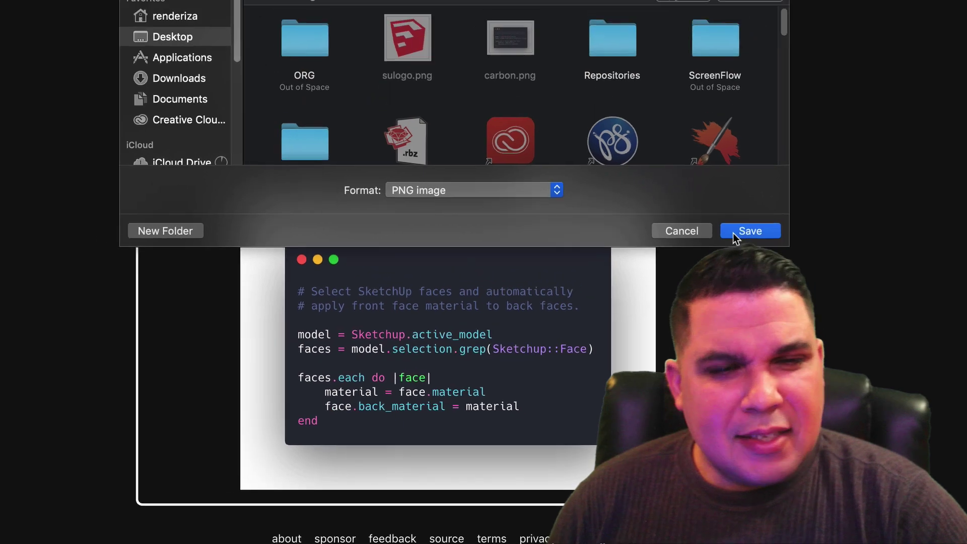
pyautogui.click(763, 185)
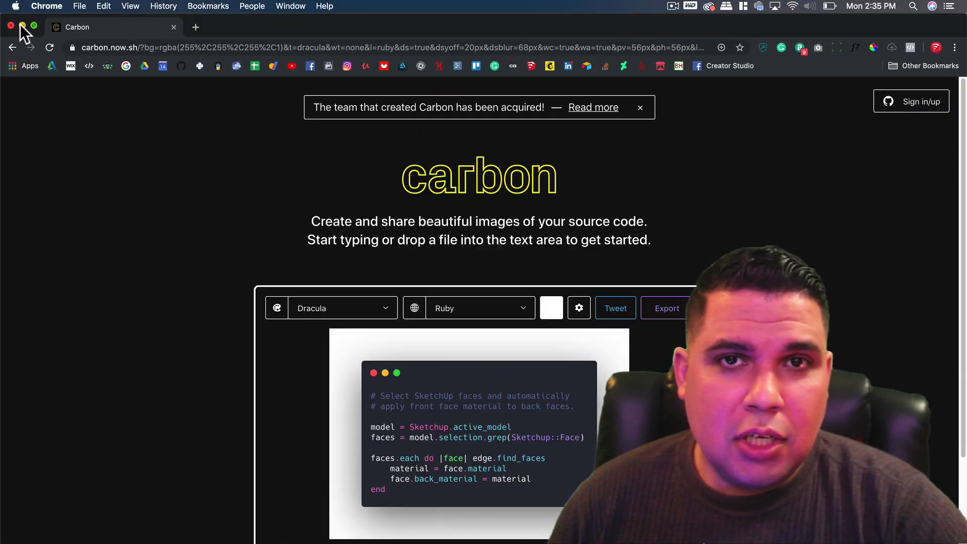
# Step: Minimize Chrome, move carbon.png to mid-desktop and open it in Preview
pyautogui.click(22, 25)
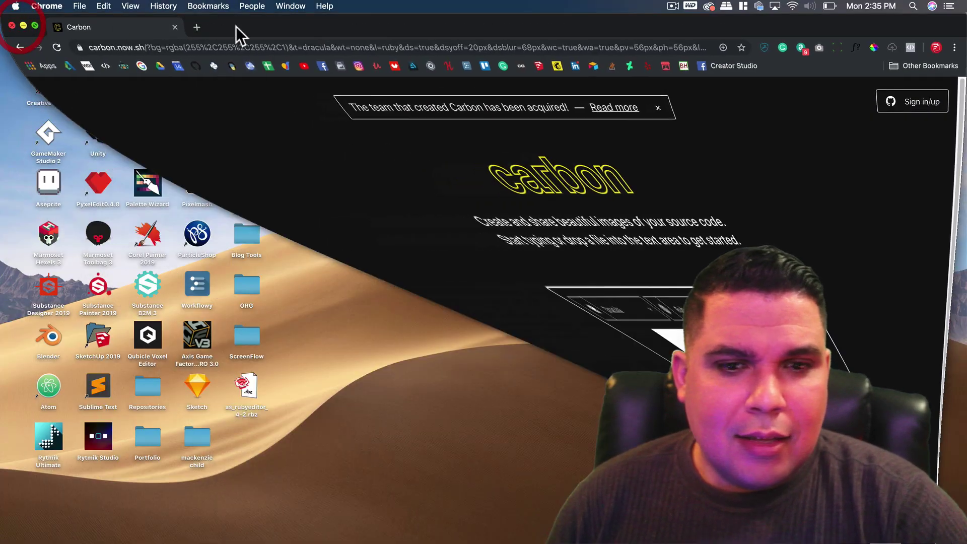
pyautogui.moveTo(939, 29); pyautogui.dragTo(507, 248)
pyautogui.doubleClick(507, 246)
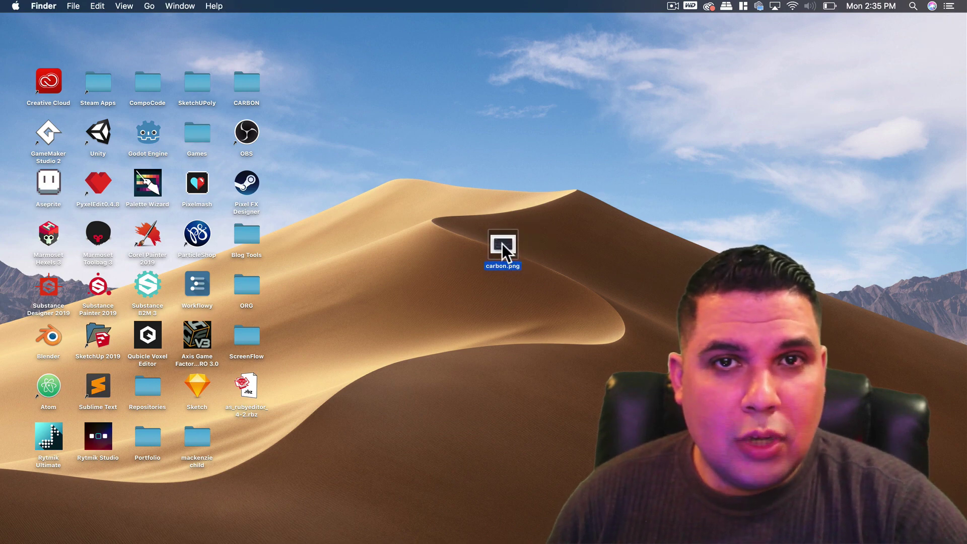